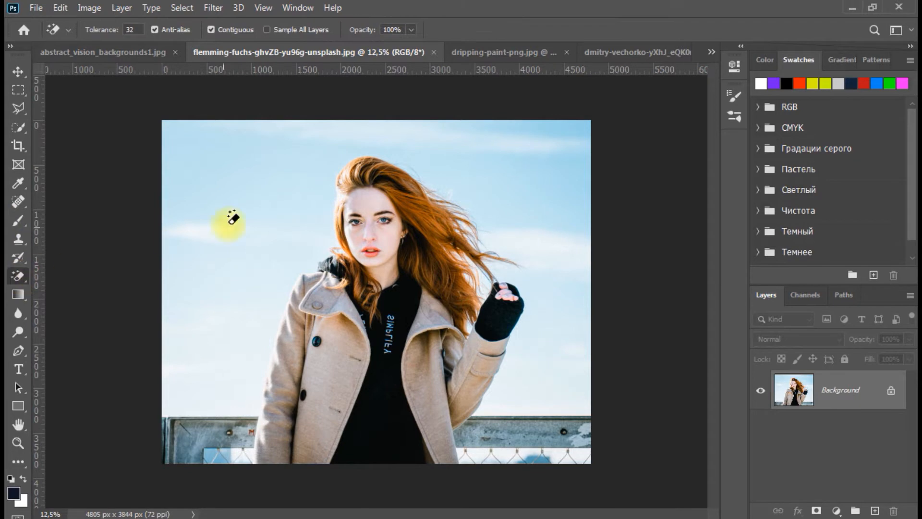
Remove the sky and parts of the fence around the woman with the Magic Eraser at tolerance 32
{"action": "left_click", "coordinate": [240, 204]}
{"action": "left_click", "coordinate": [580, 162]}
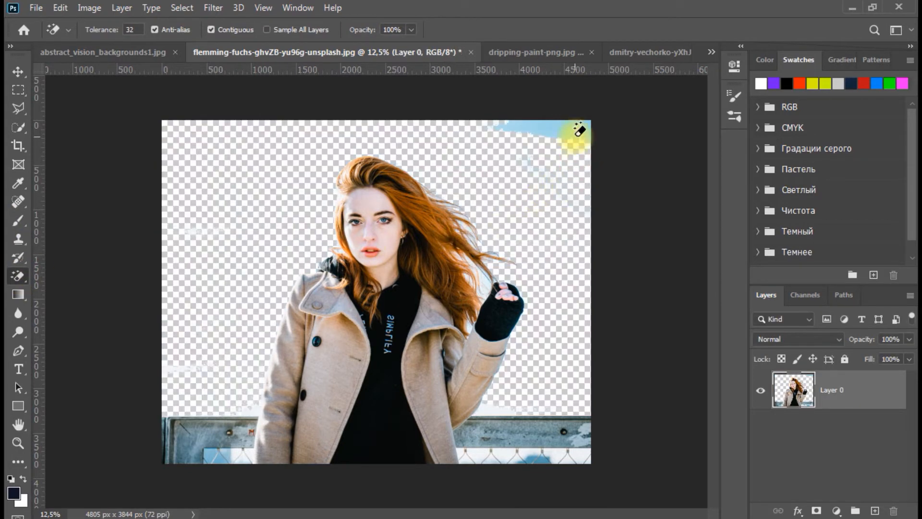
{"action": "left_click", "coordinate": [522, 449]}
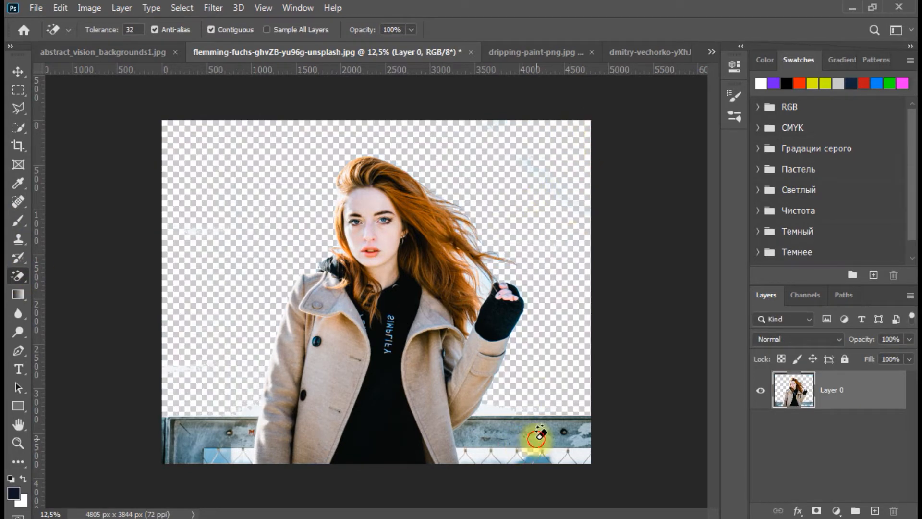
Erase the remaining fence on the woman's left-hand side of the picture with the Eraser Tool at 174 px
{"action": "right_click", "coordinate": [17, 264]}
{"action": "right_click", "coordinate": [18, 275]}
{"action": "left_click", "coordinate": [75, 276]}
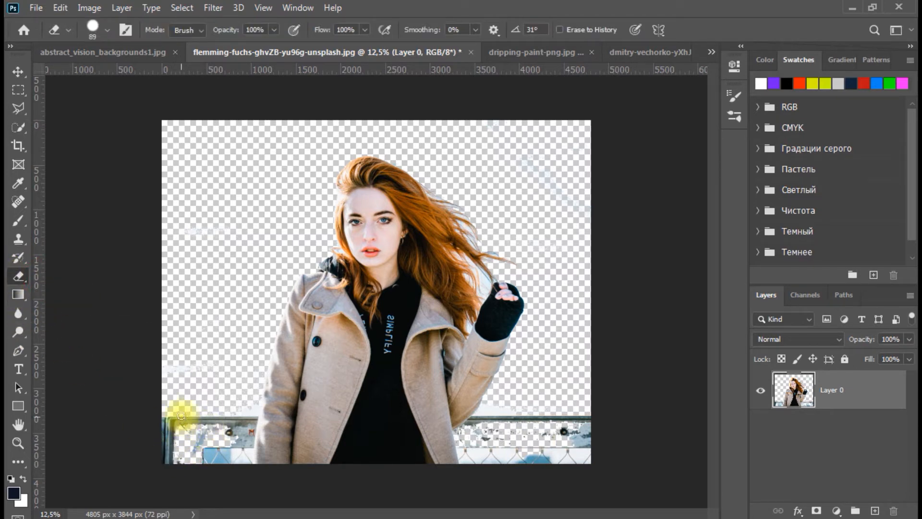
{"action": "right_click", "coordinate": [176, 395]}
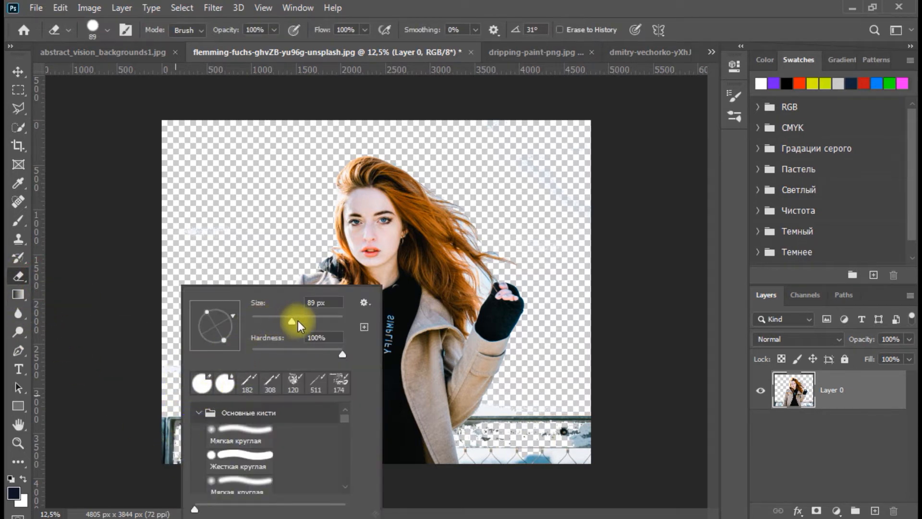
{"action": "key", "text": "Return"}
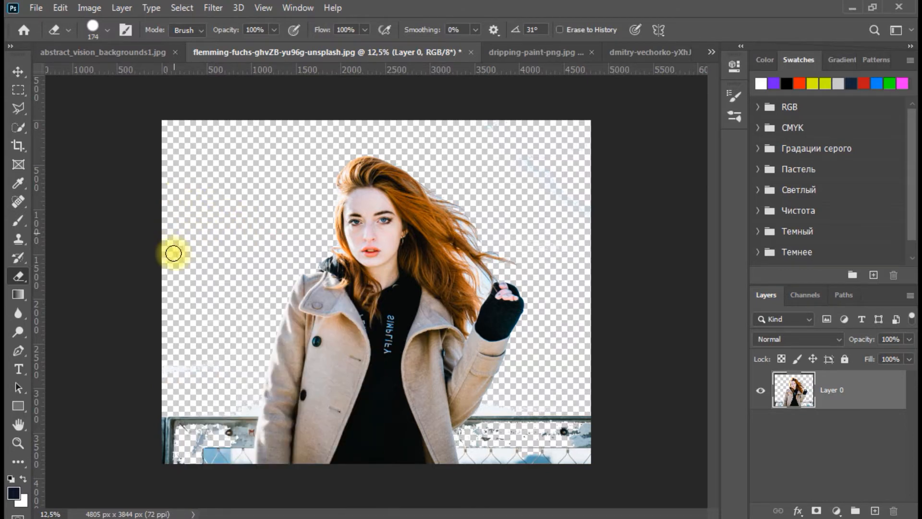
{"action": "left_click_drag", "start_coordinate": [166, 406], "coordinate": [180, 421]}
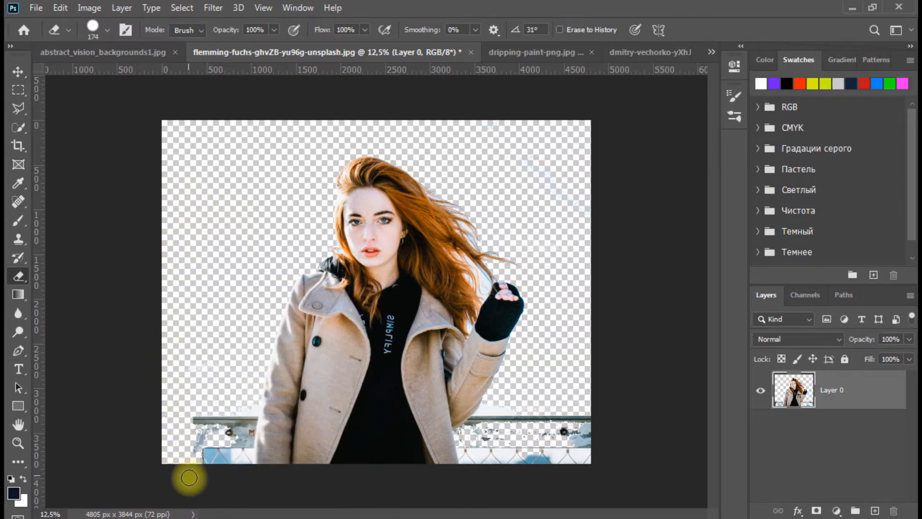
{"action": "mouse_move", "coordinate": [189, 477]}
{"action": "left_mouse_down"}
{"action": "mouse_move", "coordinate": [209, 417]}
{"action": "mouse_move", "coordinate": [202, 411]}
{"action": "mouse_move", "coordinate": [205, 466]}
{"action": "mouse_move", "coordinate": [243, 433]}
{"action": "left_mouse_up"}
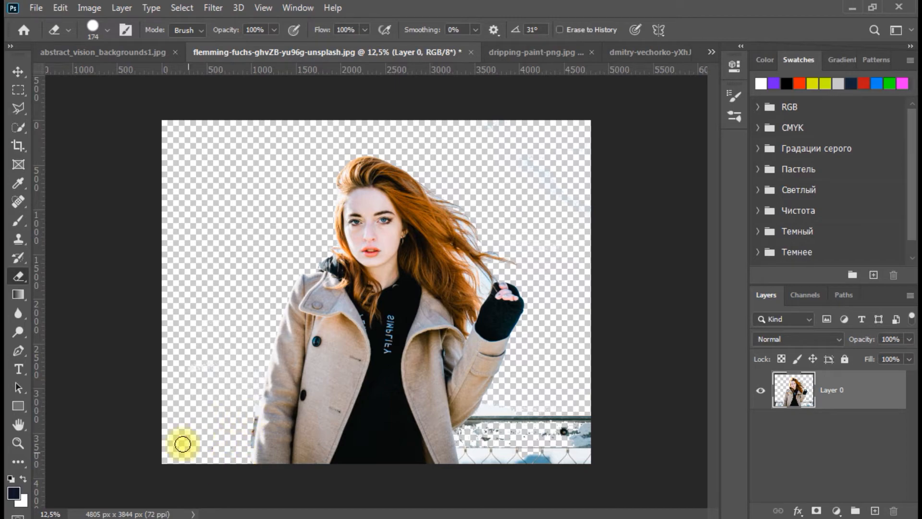
Enlarge the eraser to 417 px and erase the fence remnants beside the coat below the raised arm
{"action": "right_click", "coordinate": [535, 410]}
{"action": "mouse_move", "coordinate": [644, 321]}
{"action": "left_mouse_down"}
{"action": "mouse_move", "coordinate": [715, 318]}
{"action": "mouse_move", "coordinate": [674, 319]}
{"action": "left_mouse_up"}
{"action": "mouse_move", "coordinate": [574, 449]}
{"action": "left_mouse_down"}
{"action": "mouse_move", "coordinate": [546, 416]}
{"action": "mouse_move", "coordinate": [476, 447]}
{"action": "left_mouse_up"}
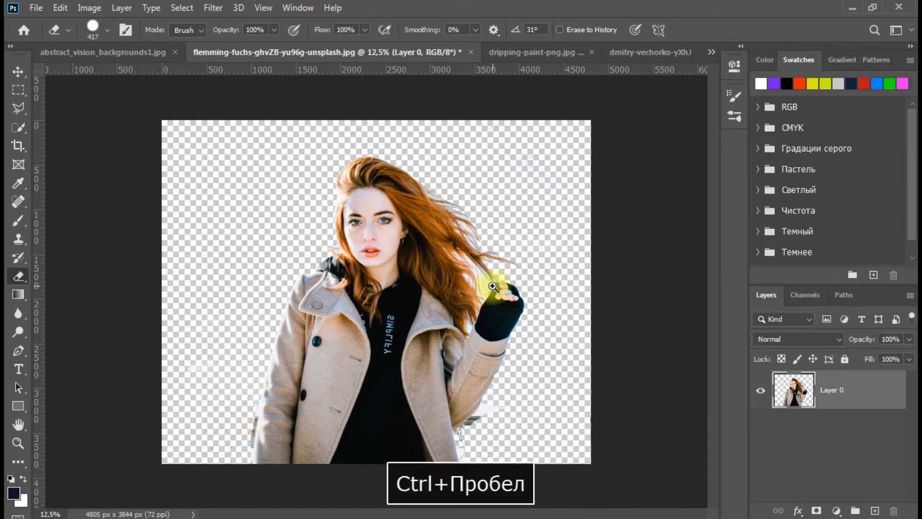
Clear the sky patches between the loose hair and the collar beside the cheek with the Magic Eraser
{"action": "left_click", "coordinate": [494, 284], "text": "ctrl"}
{"action": "mouse_move", "coordinate": [238, 148]}
{"action": "left_mouse_down"}
{"action": "mouse_move", "coordinate": [373, 461]}
{"action": "mouse_move", "coordinate": [480, 105]}
{"action": "left_mouse_up"}
{"action": "left_click_drag", "start_coordinate": [197, 332], "coordinate": [540, 229]}
{"action": "left_click_drag", "start_coordinate": [380, 189], "coordinate": [341, 429]}
{"action": "left_click_drag", "start_coordinate": [396, 188], "coordinate": [358, 278]}
{"action": "left_click_drag", "start_coordinate": [307, 163], "coordinate": [672, 307]}
{"action": "left_click_drag", "start_coordinate": [549, 269], "coordinate": [392, 372]}
{"action": "key", "text": "ctrl+plus"}
{"action": "key", "text": "ctrl+plus"}
{"action": "right_click", "coordinate": [18, 276]}
{"action": "left_click", "coordinate": [72, 304]}
{"action": "left_click", "coordinate": [357, 380]}
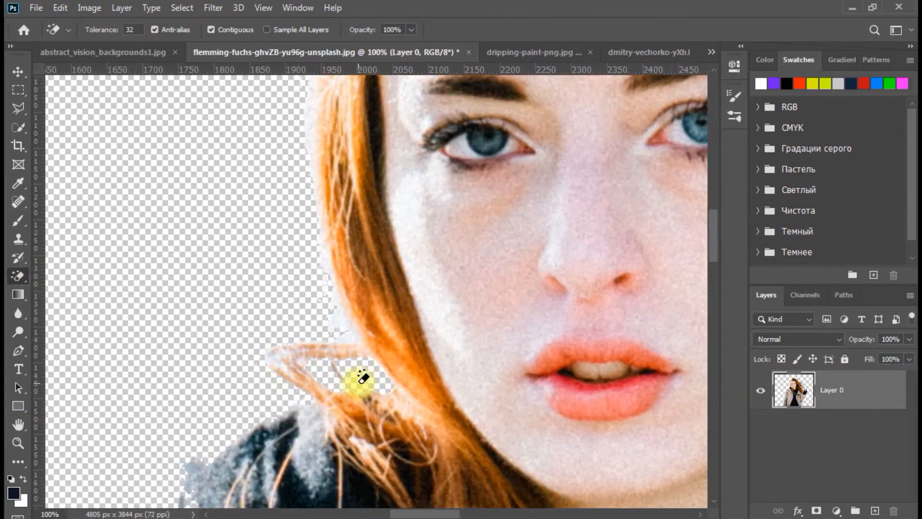
{"action": "left_click", "coordinate": [344, 332]}
{"action": "left_click_drag", "start_coordinate": [364, 101], "coordinate": [280, 447]}
{"action": "left_click", "coordinate": [280, 377]}
{"action": "key", "text": "ctrl+z"}
Clean the leftover sky fringe along the outer hair edge beside the face with the Eraser Tool at 15 px
{"action": "right_click", "coordinate": [18, 276]}
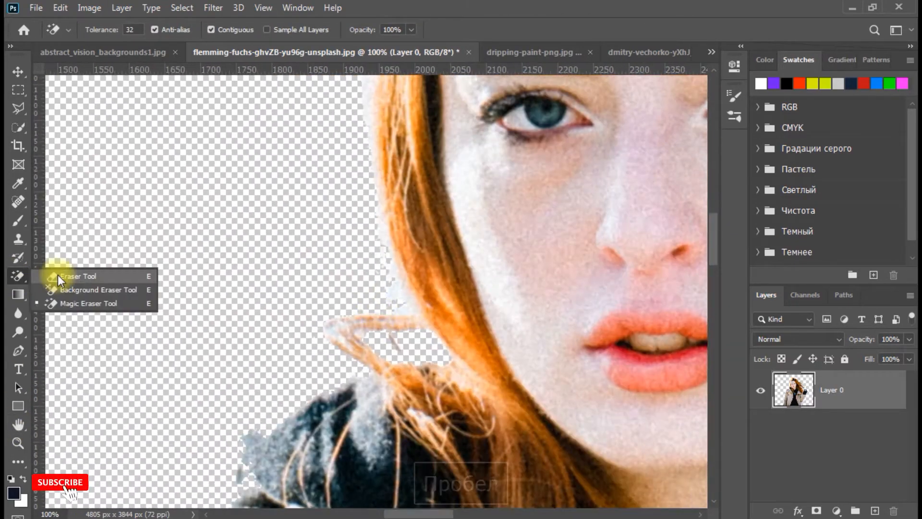
{"action": "left_click", "coordinate": [53, 272]}
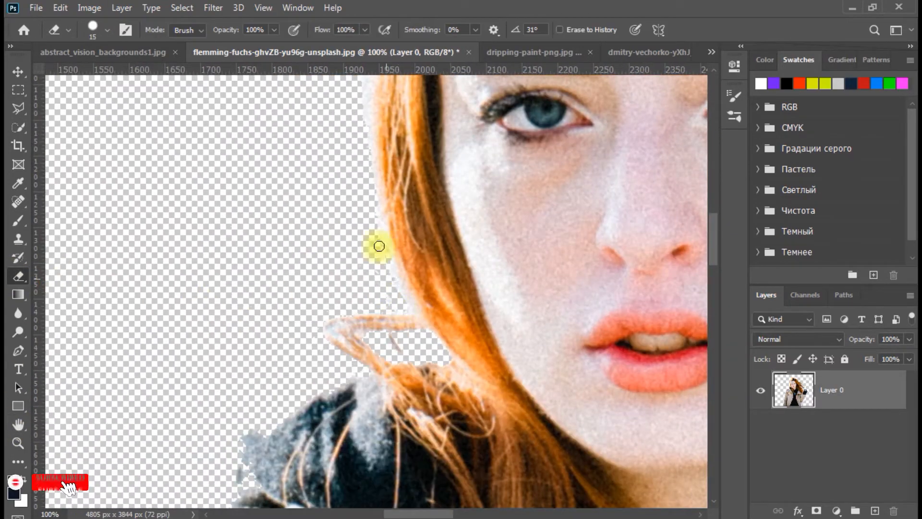
{"action": "left_click_drag", "start_coordinate": [377, 247], "coordinate": [134, 302]}
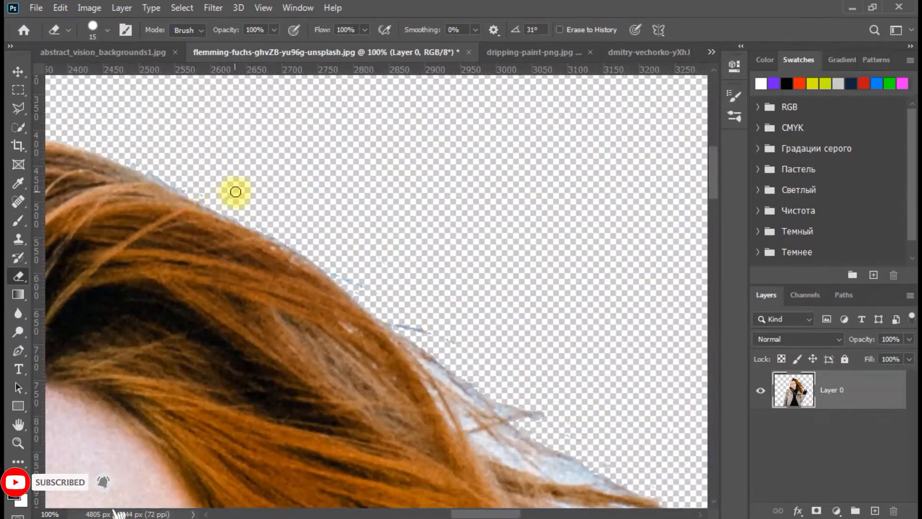
{"action": "left_click_drag", "start_coordinate": [456, 332], "coordinate": [432, 233]}
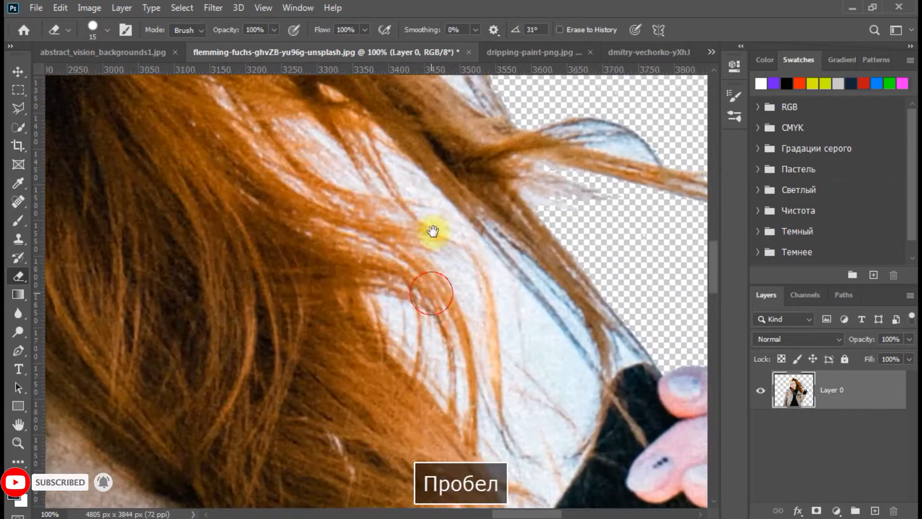
Remove the sky enclosed between the flowing hair and the raised hand with the Magic Eraser
{"action": "right_click", "coordinate": [18, 276]}
{"action": "left_click", "coordinate": [72, 303]}
{"action": "left_click", "coordinate": [486, 238]}
{"action": "left_click", "coordinate": [509, 218]}
{"action": "left_click", "coordinate": [558, 248]}
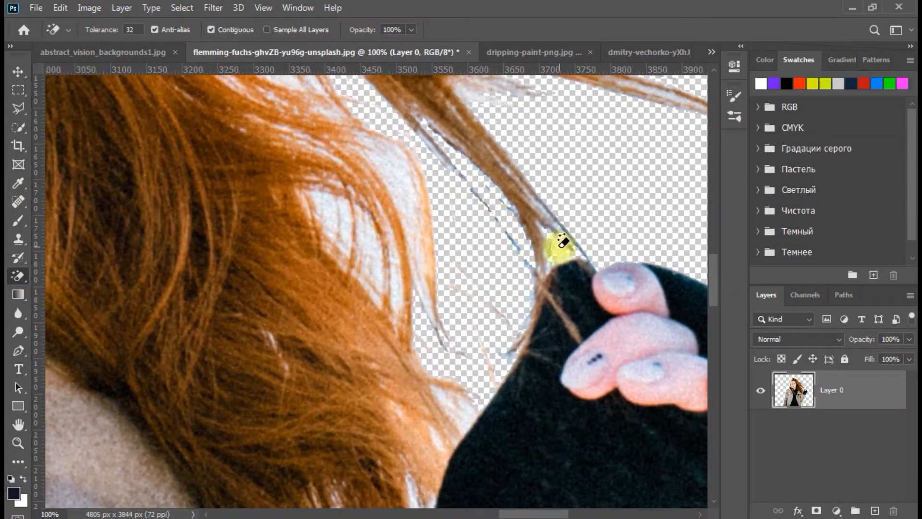
Clear the sky gaps between the loose hair strands above the raised hand with the Magic Eraser
{"action": "left_click_drag", "start_coordinate": [560, 247], "coordinate": [498, 337]}
{"action": "left_click_drag", "start_coordinate": [323, 232], "coordinate": [382, 353]}
{"action": "left_click", "coordinate": [310, 147]}
{"action": "left_click", "coordinate": [411, 214]}
{"action": "left_click", "coordinate": [405, 337]}
{"action": "left_click", "coordinate": [327, 321]}
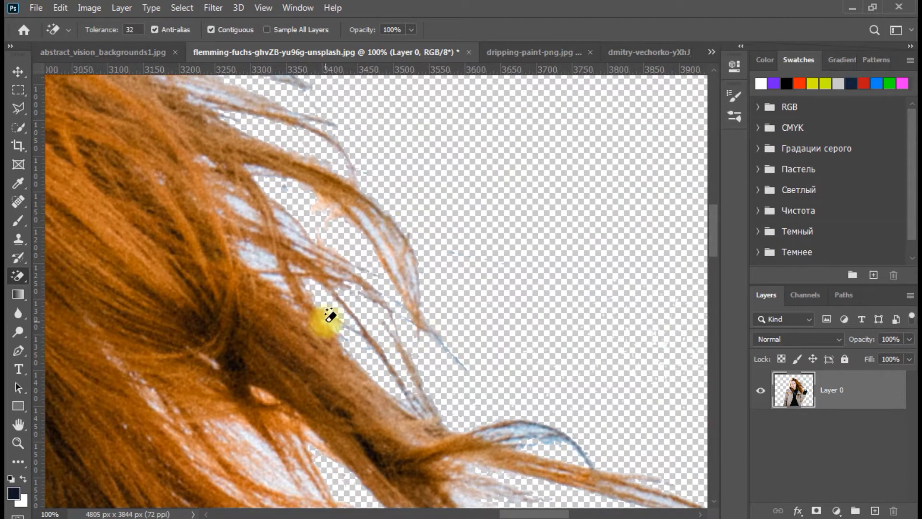
Remove the remaining sky patches among the upper windblown hair strands with the Magic Eraser
{"action": "left_click", "coordinate": [291, 233]}
{"action": "left_click", "coordinate": [248, 216]}
{"action": "left_click_drag", "start_coordinate": [235, 96], "coordinate": [389, 322]}
{"action": "left_click", "coordinate": [315, 268]}
{"action": "left_click", "coordinate": [238, 223]}
{"action": "left_click_drag", "start_coordinate": [210, 221], "coordinate": [311, 332]}
{"action": "left_click", "coordinate": [261, 291]}
{"action": "left_click", "coordinate": [266, 267]}
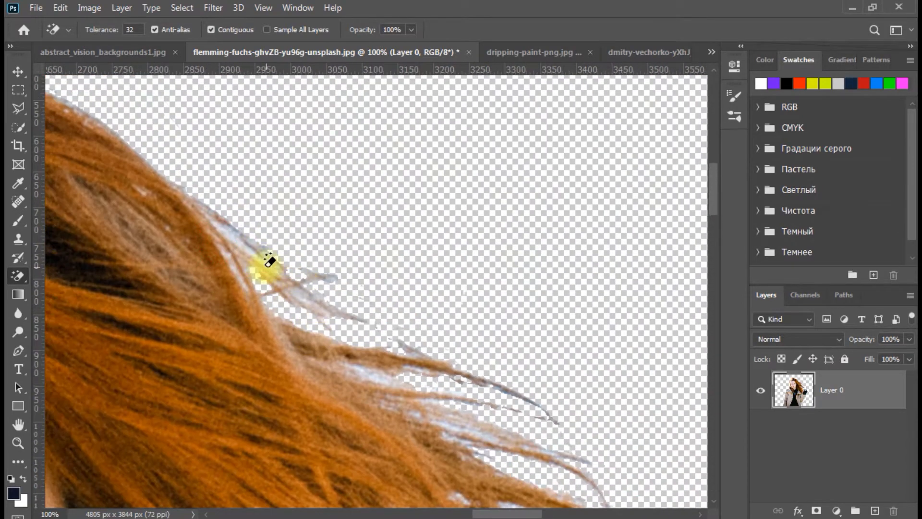
Clear the enclosed sky gap inside the lower hair curl next to the hand with the Magic Eraser
{"action": "left_click_drag", "start_coordinate": [331, 285], "coordinate": [259, 89]}
{"action": "mouse_move", "coordinate": [245, 459]}
{"action": "left_mouse_down"}
{"action": "mouse_move", "coordinate": [410, 329]}
{"action": "mouse_move", "coordinate": [426, 330]}
{"action": "left_mouse_up"}
{"action": "left_click", "coordinate": [432, 334]}
{"action": "left_click", "coordinate": [356, 373]}
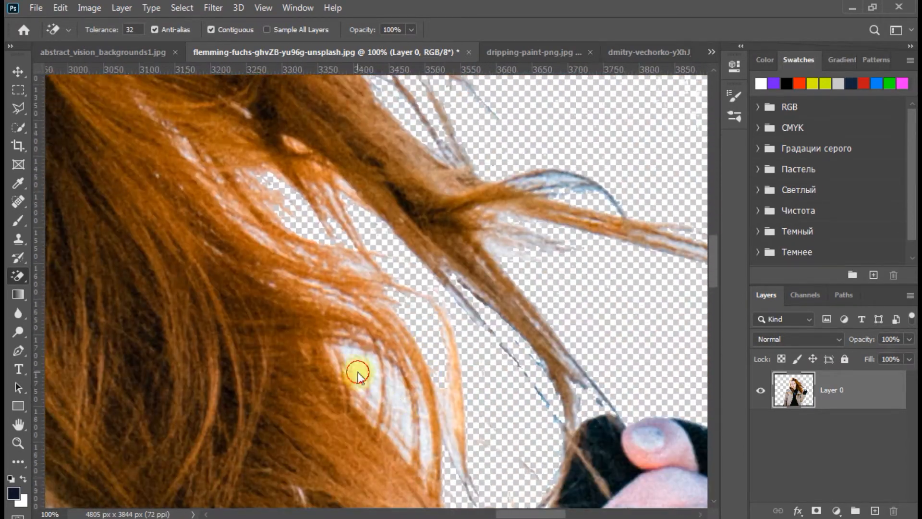
{"action": "left_click", "coordinate": [405, 416]}
Remove the small sky remnants in the lower hair beside the black cuff and in the inner strands
{"action": "scroll", "coordinate": [404, 289], "scroll_direction": "down", "scroll_amount": 10}
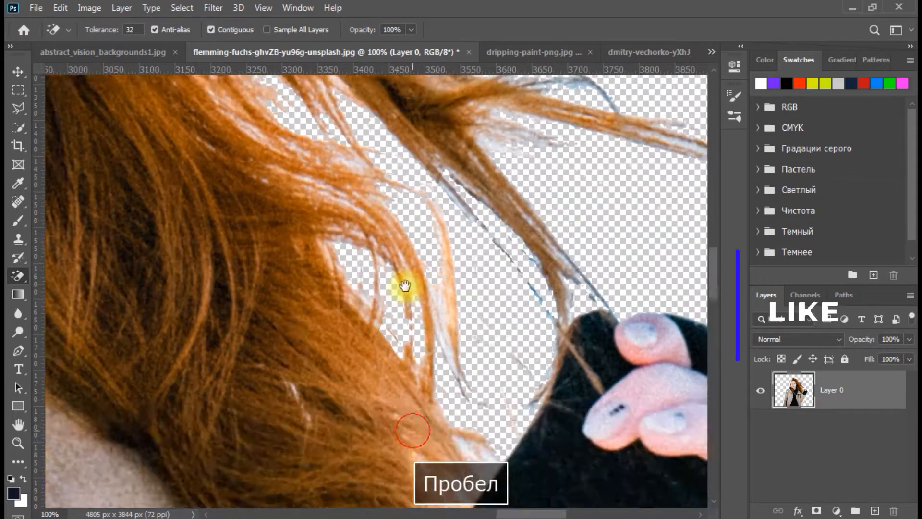
{"action": "left_click_drag", "start_coordinate": [461, 171], "coordinate": [407, 387]}
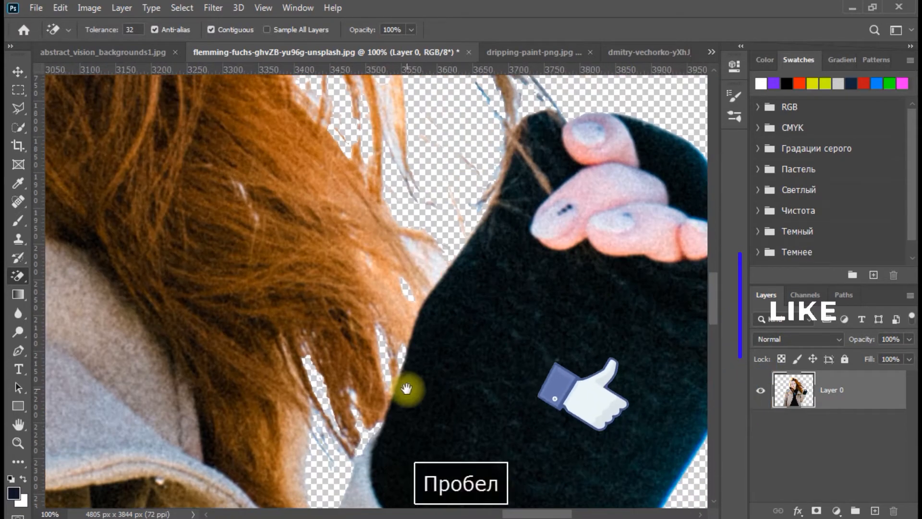
{"action": "left_click_drag", "start_coordinate": [515, 109], "coordinate": [446, 271]}
{"action": "left_click_drag", "start_coordinate": [368, 111], "coordinate": [436, 200]}
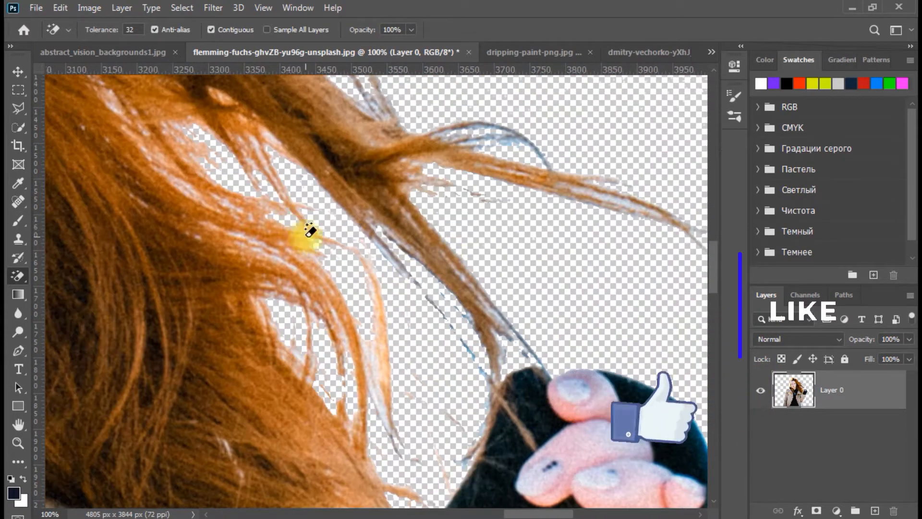
{"action": "left_click_drag", "start_coordinate": [203, 186], "coordinate": [282, 261]}
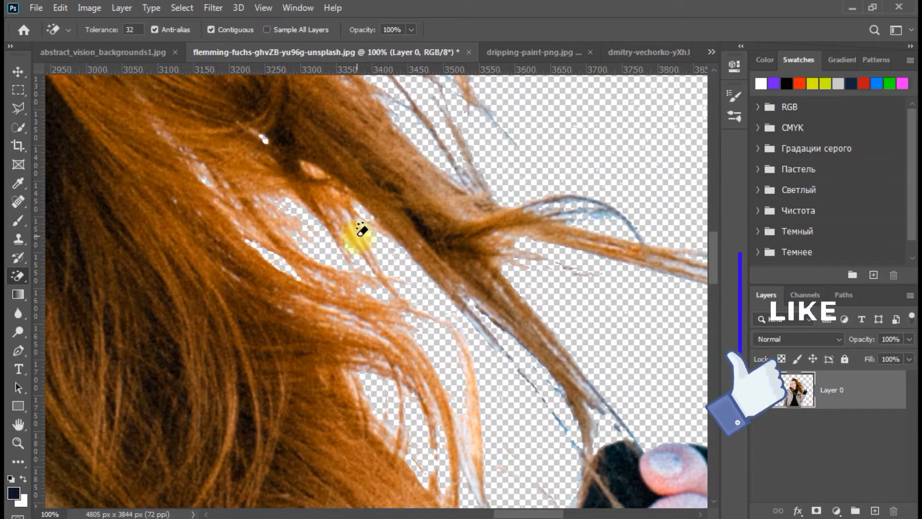
Erase the leftover fence fragments beneath the coat sleeve with the Eraser Tool at 111 px
{"action": "scroll", "coordinate": [409, 273], "scroll_direction": "down", "scroll_amount": 10}
{"action": "key", "text": "ctrl+minus"}
{"action": "key", "text": "ctrl+minus"}
{"action": "key", "text": "ctrl+minus"}
{"action": "key", "text": "ctrl+minus"}
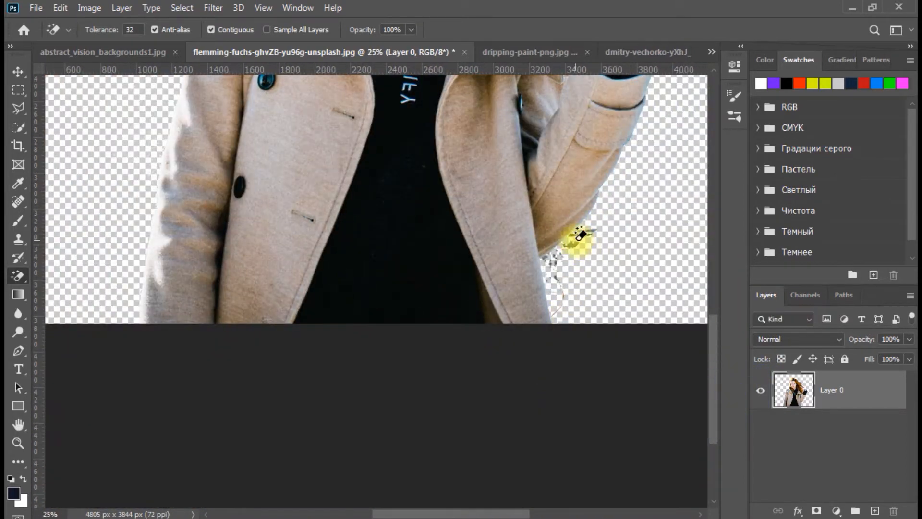
{"action": "left_click", "coordinate": [520, 108], "text": "ctrl"}
{"action": "left_click", "coordinate": [520, 108], "text": "ctrl"}
{"action": "left_click_drag", "start_coordinate": [481, 413], "coordinate": [213, 278]}
{"action": "right_click", "coordinate": [19, 277]}
{"action": "left_click", "coordinate": [65, 278]}
{"action": "right_click", "coordinate": [422, 442]}
{"action": "mouse_move", "coordinate": [519, 202]}
{"action": "left_mouse_down"}
{"action": "mouse_move", "coordinate": [438, 243]}
{"action": "mouse_move", "coordinate": [339, 341]}
{"action": "mouse_move", "coordinate": [435, 244]}
{"action": "left_mouse_up"}
{"action": "left_click_drag", "start_coordinate": [435, 230], "coordinate": [482, 416]}
{"action": "mouse_move", "coordinate": [422, 192]}
{"action": "left_mouse_down"}
{"action": "mouse_move", "coordinate": [455, 391]}
{"action": "mouse_move", "coordinate": [275, 254]}
{"action": "left_mouse_up"}
{"action": "left_click_drag", "start_coordinate": [556, 482], "coordinate": [352, 272]}
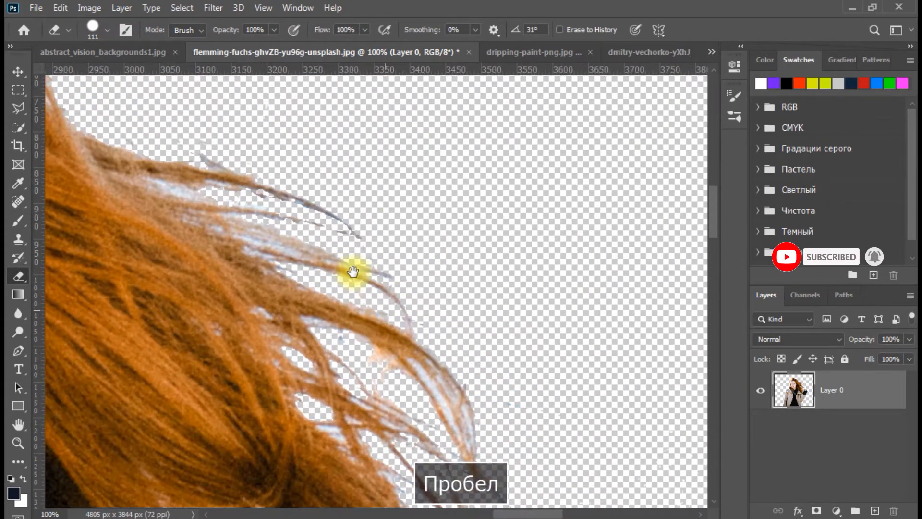
Soften the edges of the cut-out woman with the Blur Tool at 190 px and 50% strength
{"action": "left_click_drag", "start_coordinate": [288, 159], "coordinate": [360, 206]}
{"action": "left_click_drag", "start_coordinate": [472, 345], "coordinate": [426, 179]}
{"action": "key", "text": "ctrl+minus"}
{"action": "key", "text": "ctrl+minus"}
{"action": "key", "text": "ctrl+minus"}
{"action": "key", "text": "ctrl+minus"}
{"action": "left_click", "coordinate": [18, 314]}
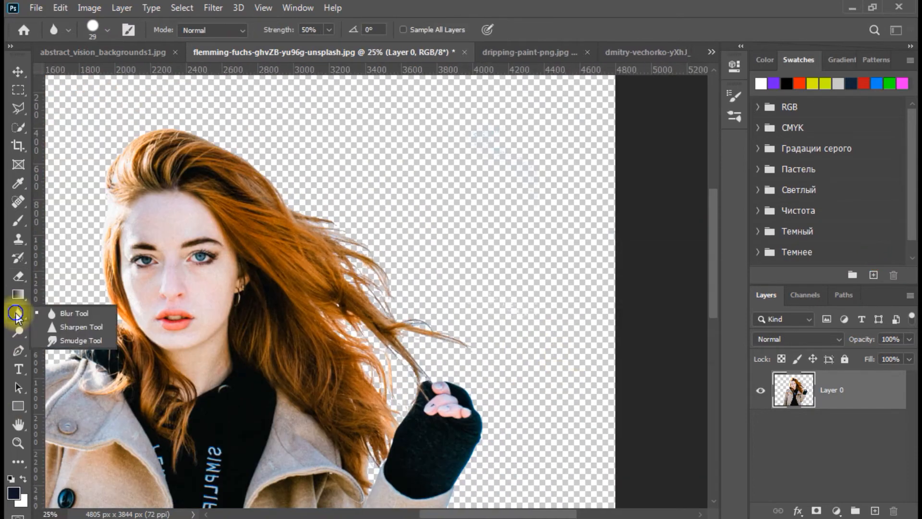
{"action": "left_click", "coordinate": [73, 313]}
{"action": "left_click_drag", "start_coordinate": [392, 455], "coordinate": [494, 189]}
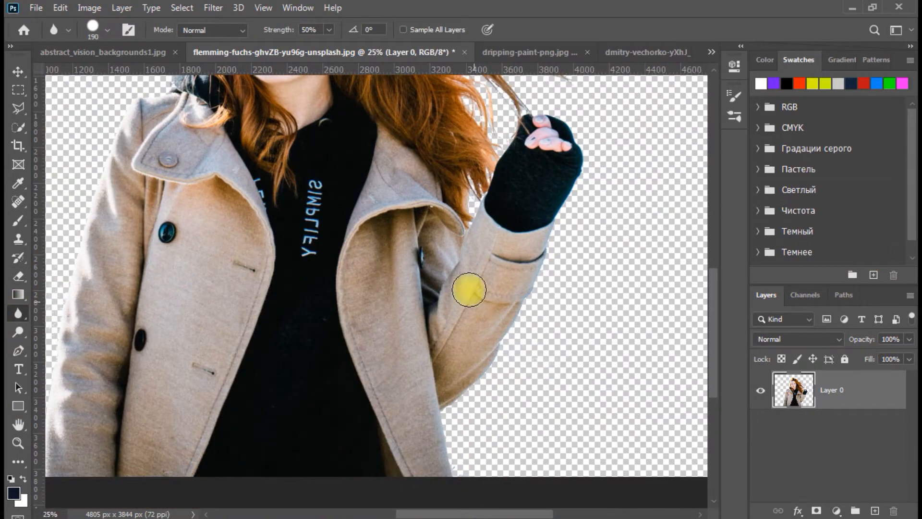
{"action": "left_click_drag", "start_coordinate": [381, 179], "coordinate": [456, 367]}
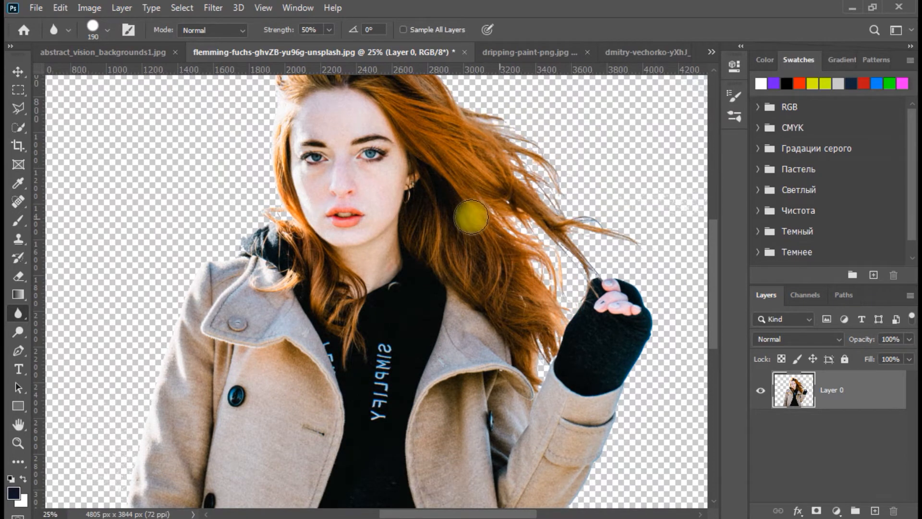
{"action": "left_click_drag", "start_coordinate": [295, 196], "coordinate": [373, 351]}
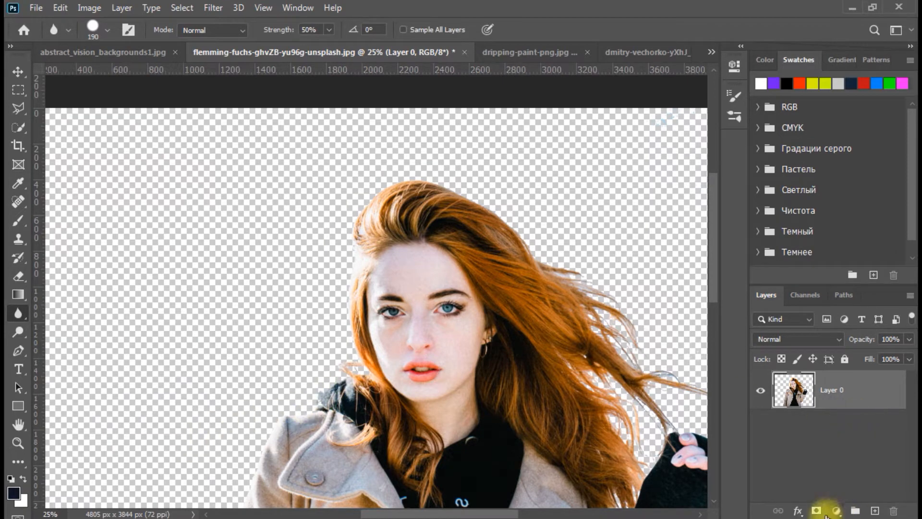
Add a layer mask to Layer 0 and place a white Solid Color fill layer beneath it
{"action": "key", "text": "ctrl+minus"}
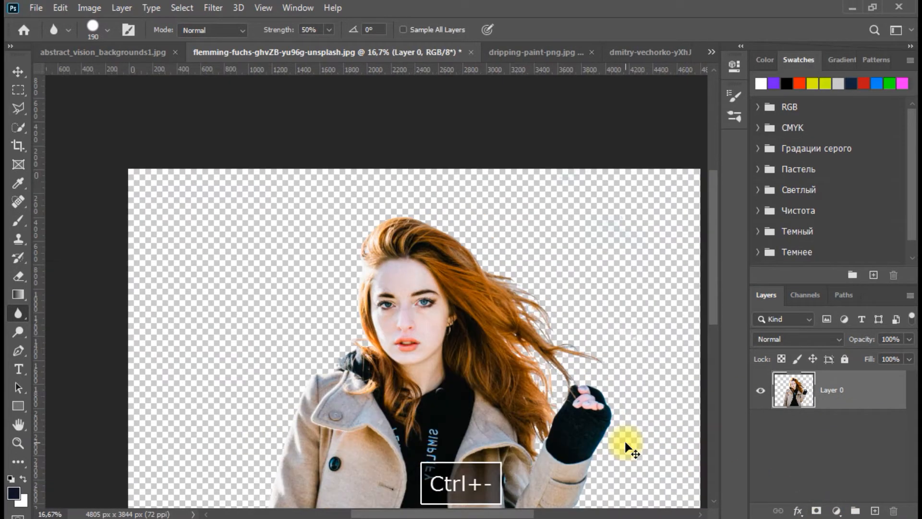
{"action": "left_click", "coordinate": [817, 511]}
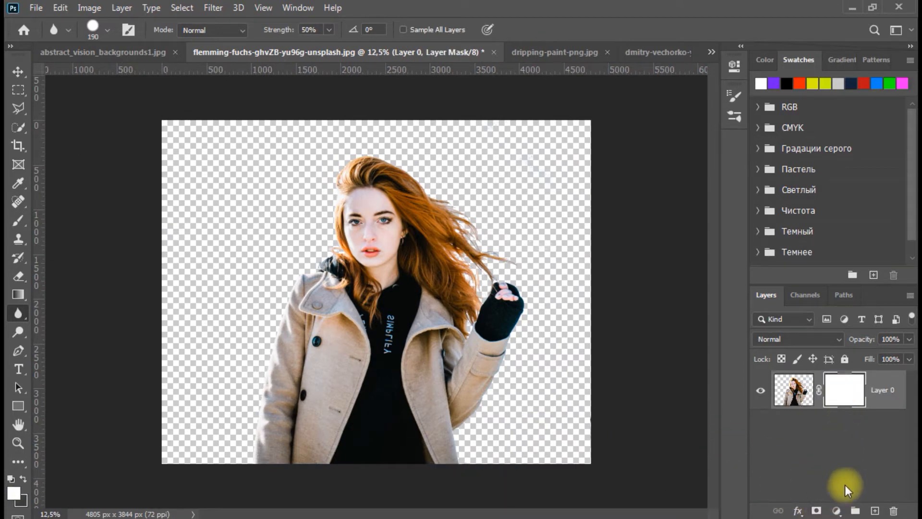
{"action": "left_click", "coordinate": [838, 510]}
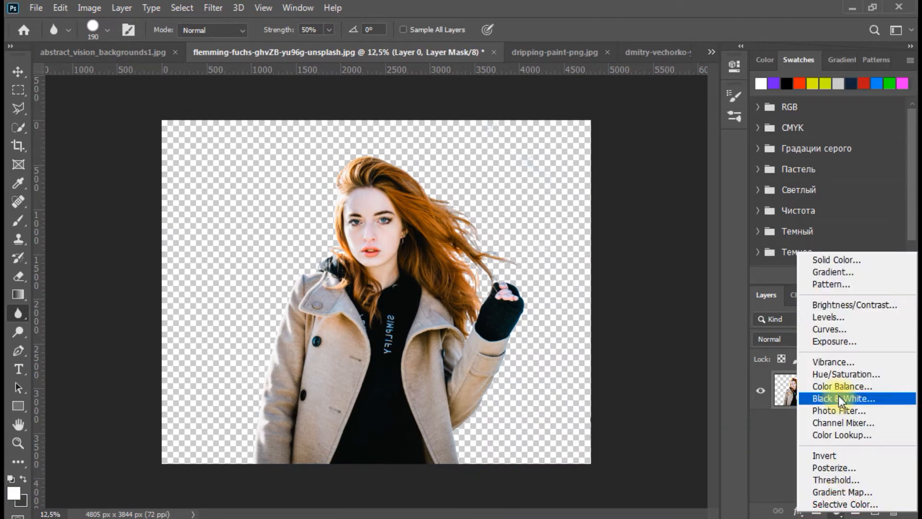
{"action": "left_click", "coordinate": [825, 262]}
{"action": "left_click_drag", "start_coordinate": [587, 291], "coordinate": [444, 231]}
{"action": "left_click", "coordinate": [845, 267]}
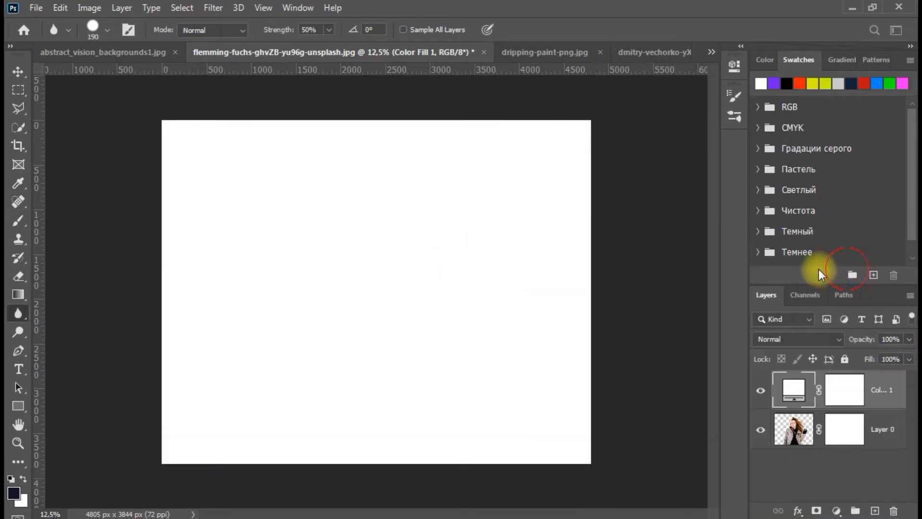
{"action": "left_click_drag", "start_coordinate": [802, 405], "coordinate": [869, 456]}
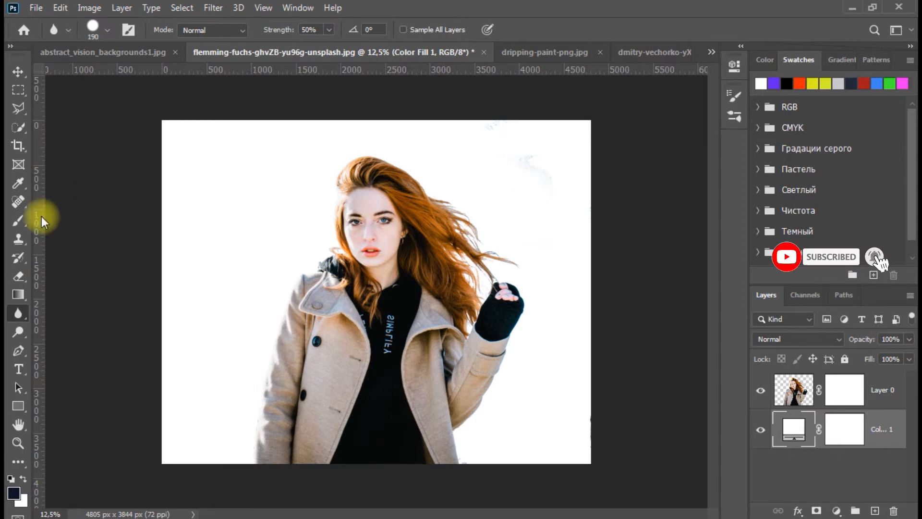
Erase the faint sky remnants on Layer 0 around the woman and along the canvas edges with the Eraser Tool at 401 px
{"action": "left_click", "coordinate": [792, 397]}
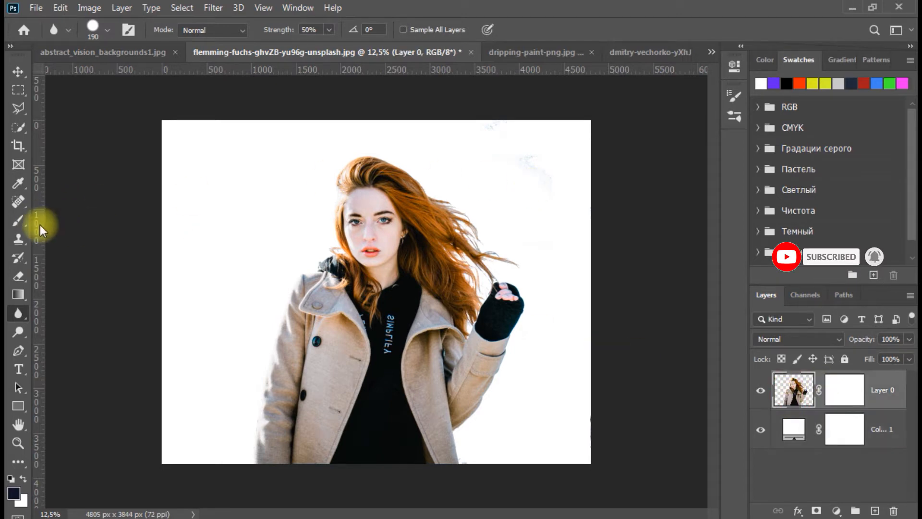
{"action": "left_click", "coordinate": [18, 276]}
{"action": "left_click", "coordinate": [58, 274]}
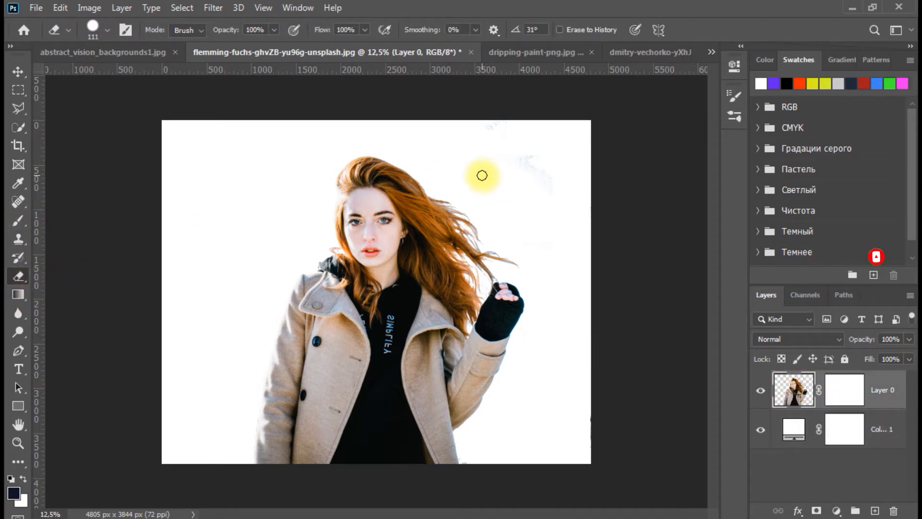
{"action": "right_click", "coordinate": [480, 175]}
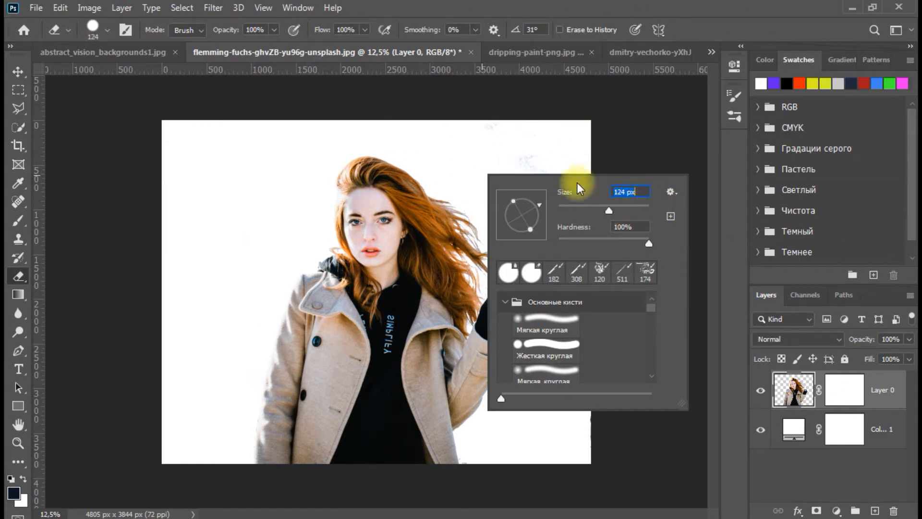
{"action": "left_click_drag", "start_coordinate": [624, 207], "coordinate": [636, 208]}
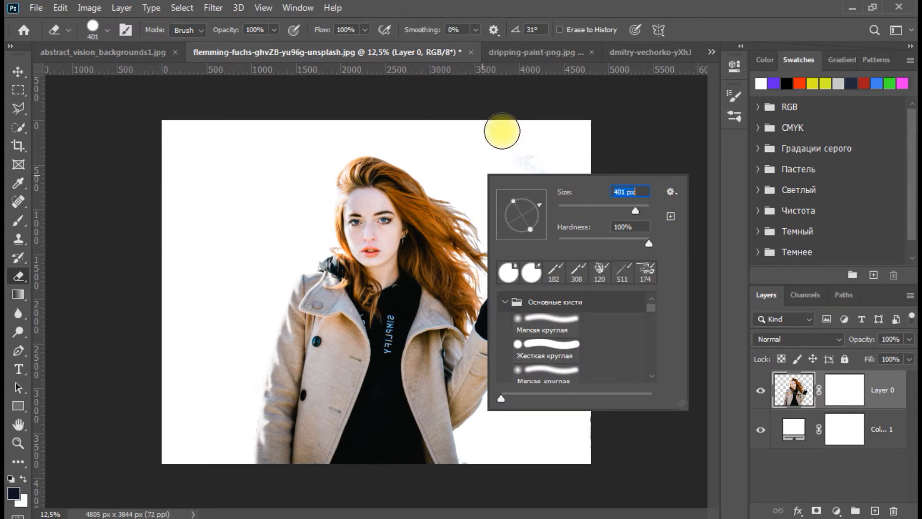
{"action": "left_click", "coordinate": [501, 130]}
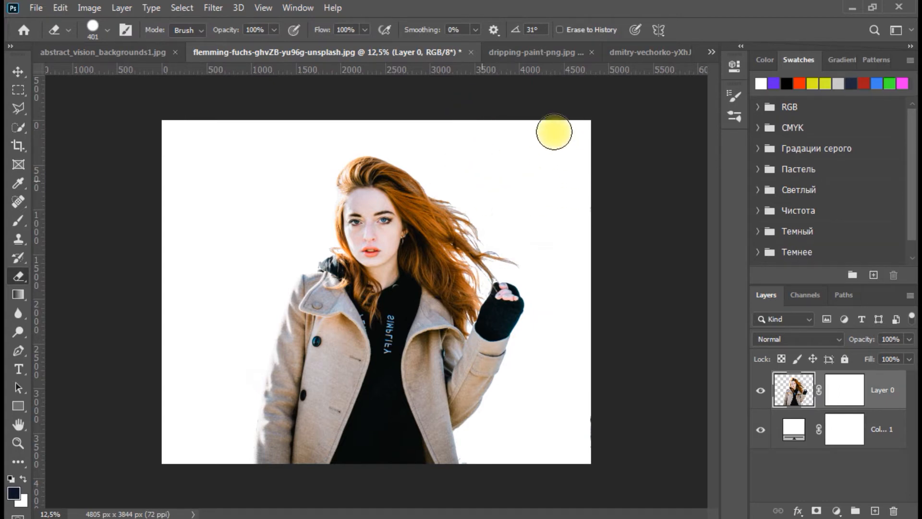
{"action": "left_click_drag", "start_coordinate": [600, 208], "coordinate": [609, 239]}
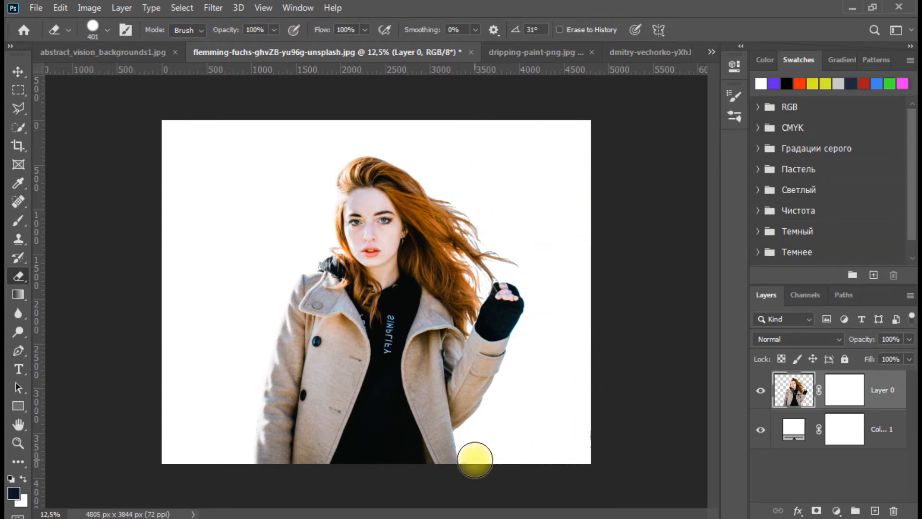
{"action": "key", "text": "ctrl+z"}
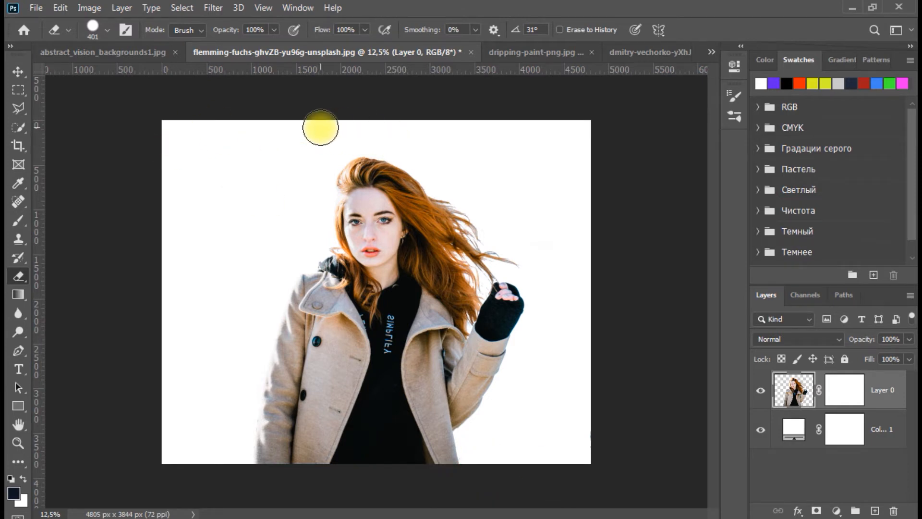
{"action": "key", "text": "ctrl+z"}
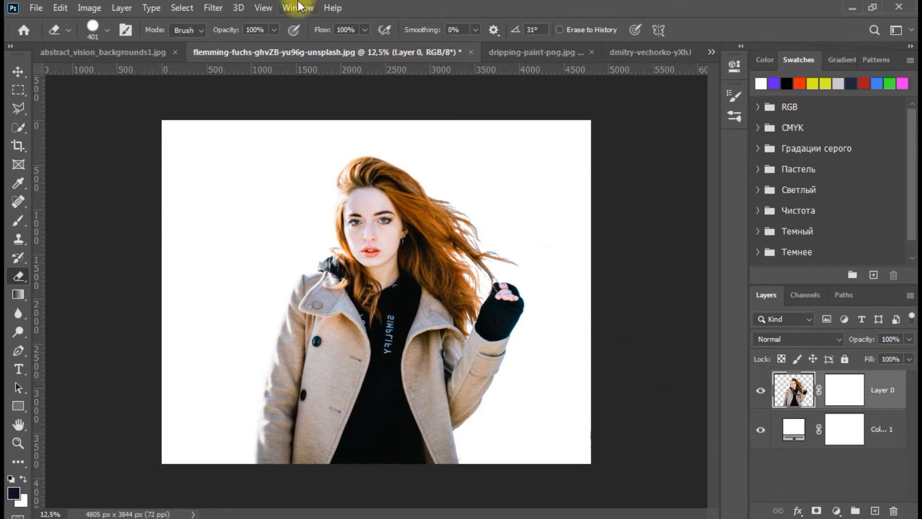
Copy the whole dripping-paint-png.jpg image into the portrait document as the top layer and set its blend mode to Lighten
{"action": "left_click", "coordinate": [533, 51]}
{"action": "key", "text": "ctrl+a"}
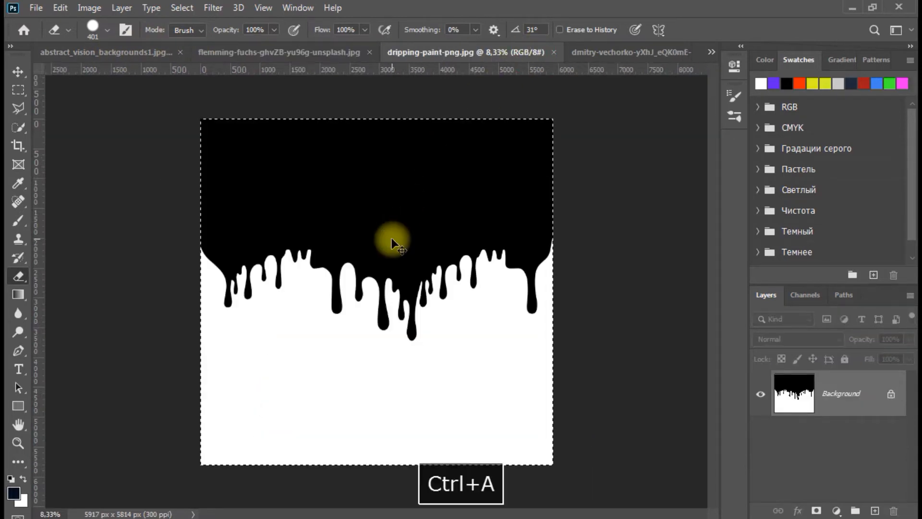
{"action": "left_click_drag", "start_coordinate": [381, 261], "coordinate": [360, 247]}
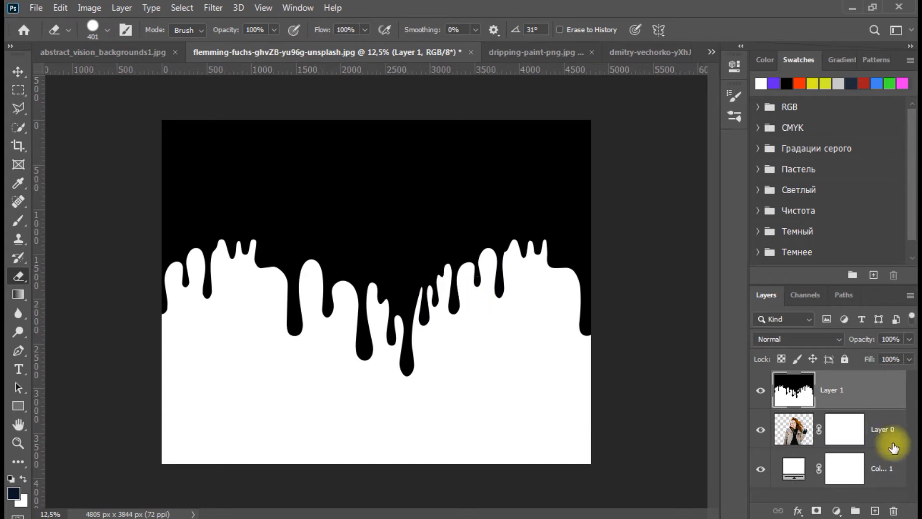
{"action": "left_click", "coordinate": [811, 339]}
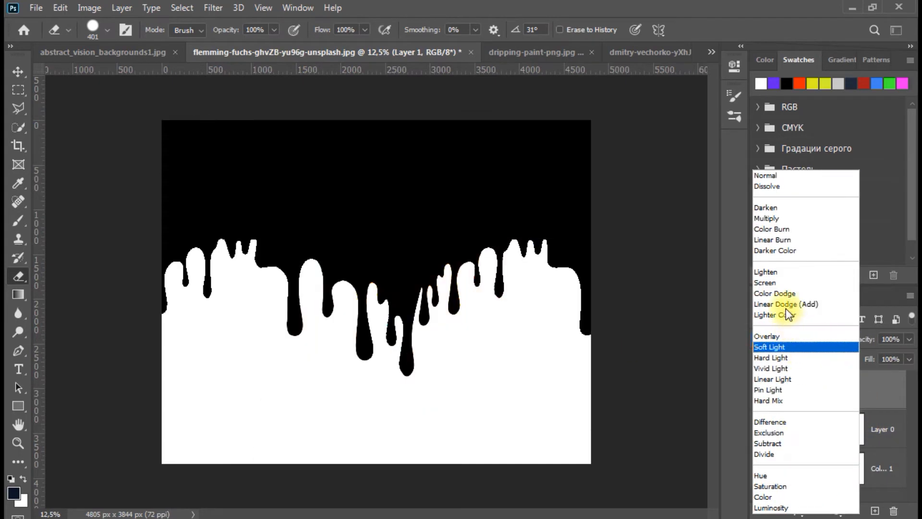
{"action": "left_click", "coordinate": [777, 273]}
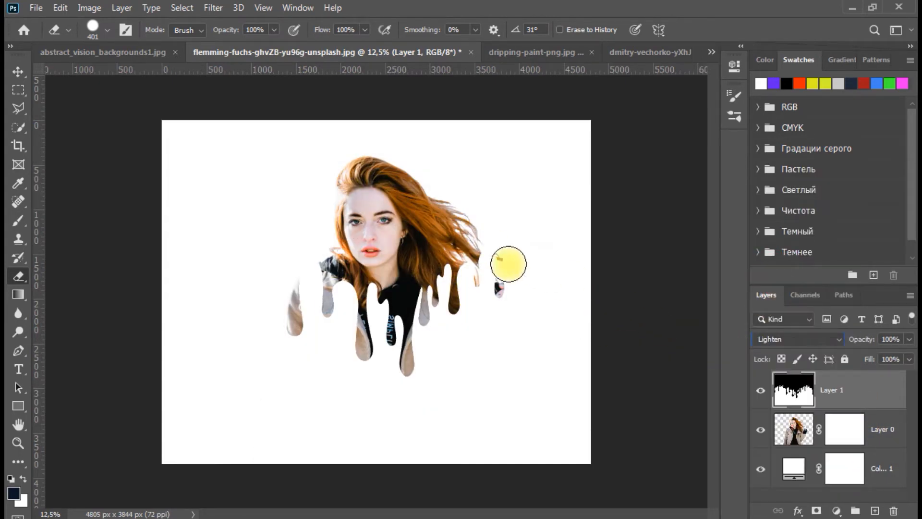
Shift the dripping-paint layer so the drips hang lower from the woman's chest, and narrow it to 84.46% width
{"action": "left_click", "coordinate": [18, 72]}
{"action": "left_click_drag", "start_coordinate": [399, 247], "coordinate": [392, 270]}
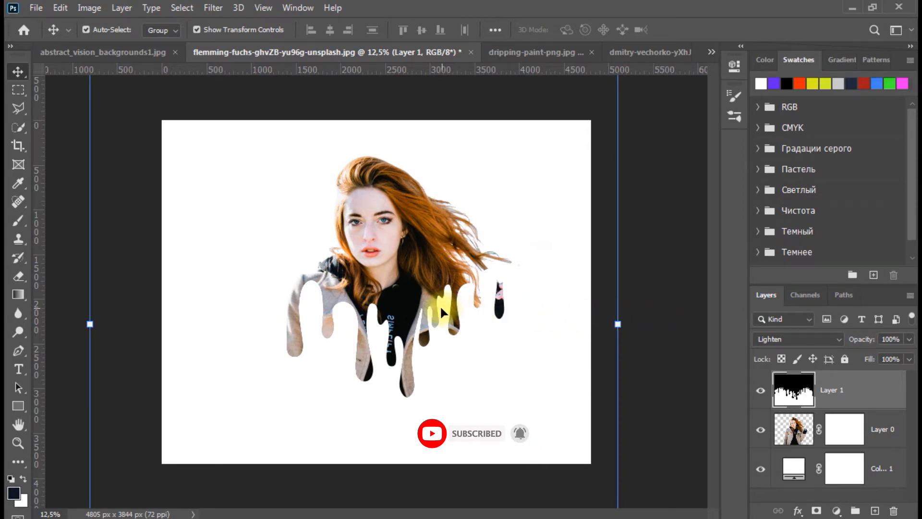
{"action": "left_click_drag", "start_coordinate": [440, 304], "coordinate": [402, 362]}
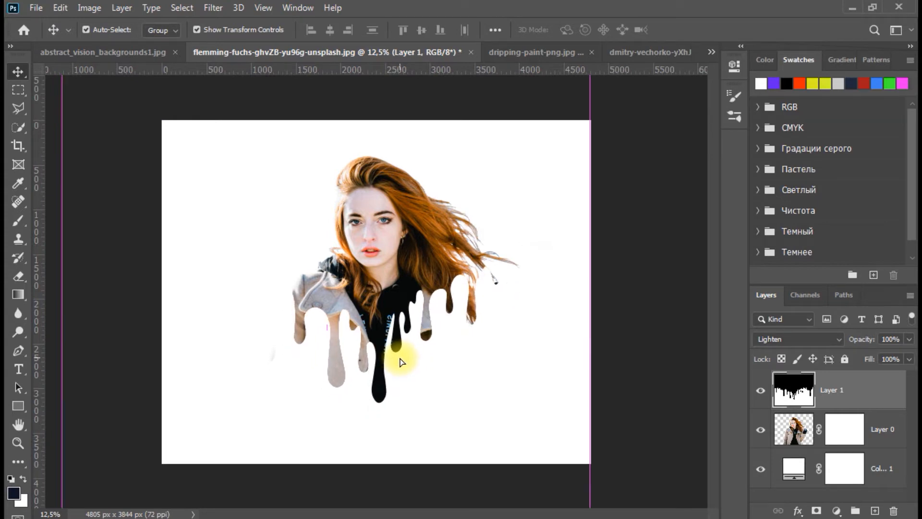
{"action": "left_click_drag", "start_coordinate": [62, 330], "coordinate": [144, 330]}
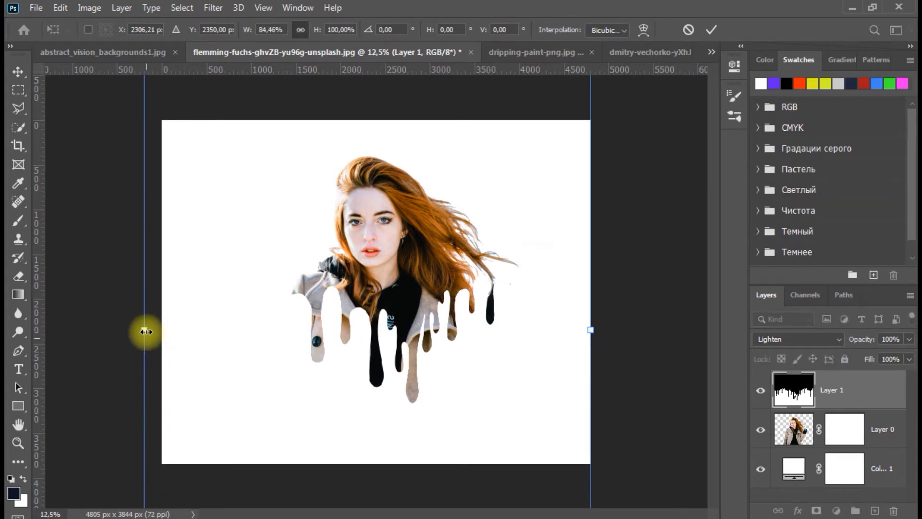
{"action": "left_click", "coordinate": [18, 72]}
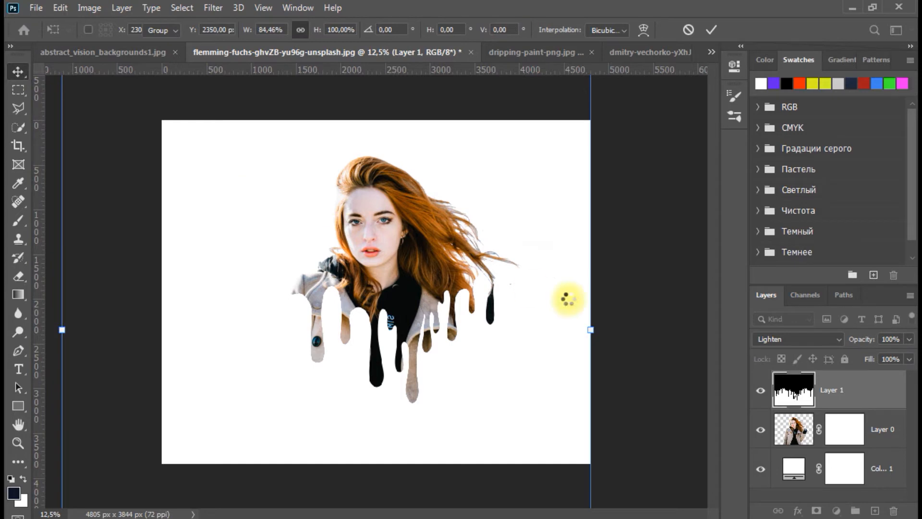
{"action": "left_click", "coordinate": [649, 310]}
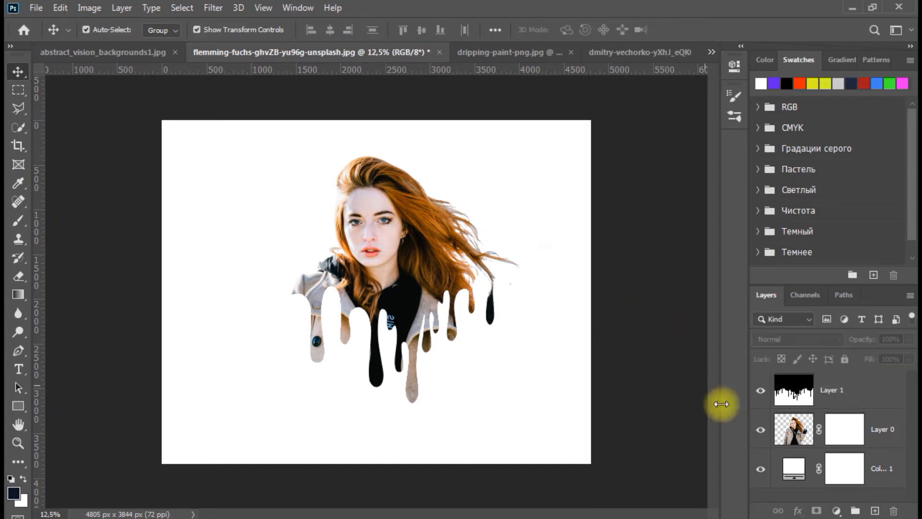
Add a reversed radial Gradient Fill layer with a 90° angle and 495% scale on top of the layers
{"action": "left_click", "coordinate": [839, 511]}
{"action": "left_click", "coordinate": [818, 286]}
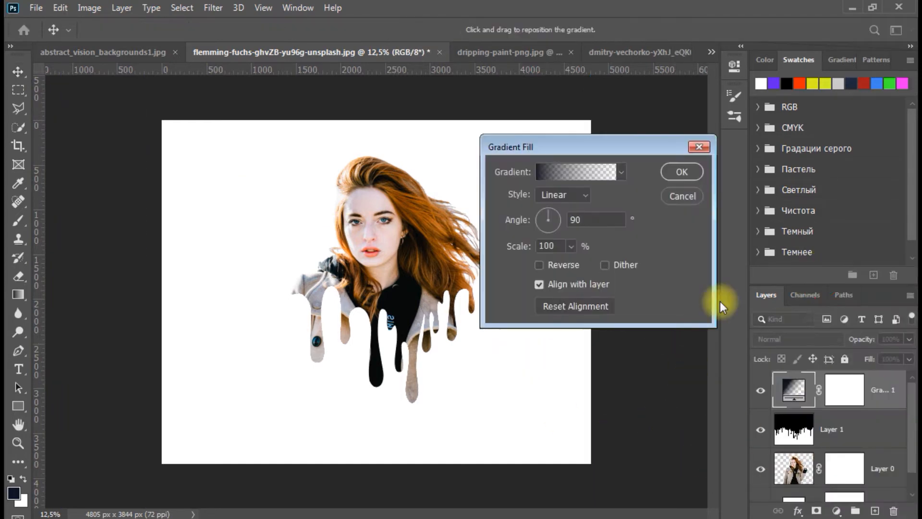
{"action": "left_click", "coordinate": [560, 221]}
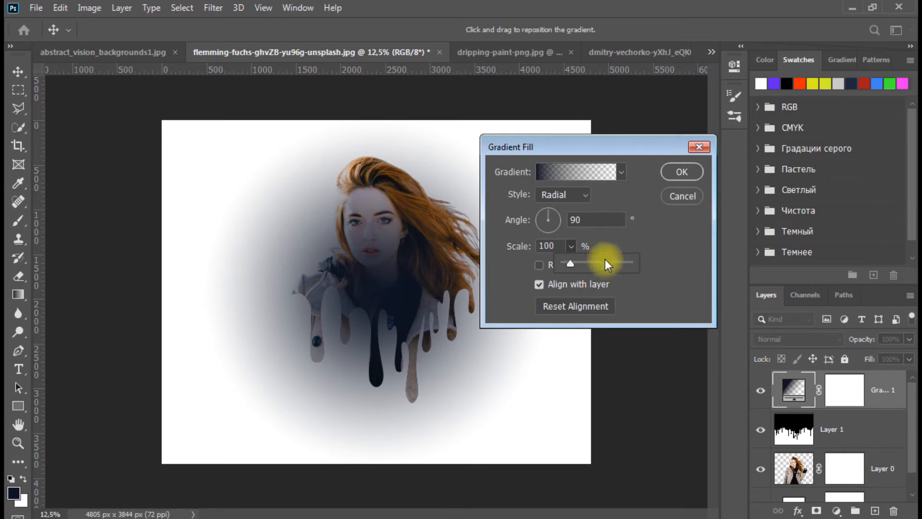
{"action": "left_click_drag", "start_coordinate": [586, 263], "coordinate": [596, 263]}
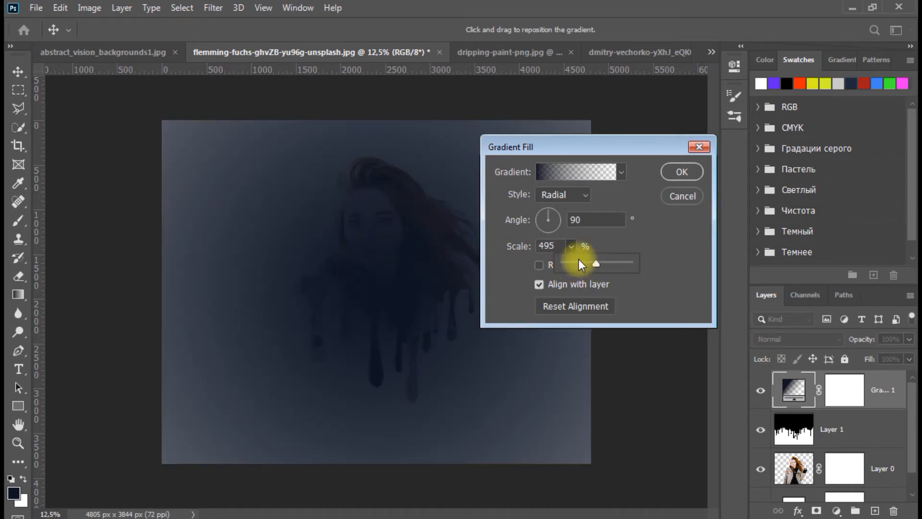
{"action": "left_click", "coordinate": [538, 265]}
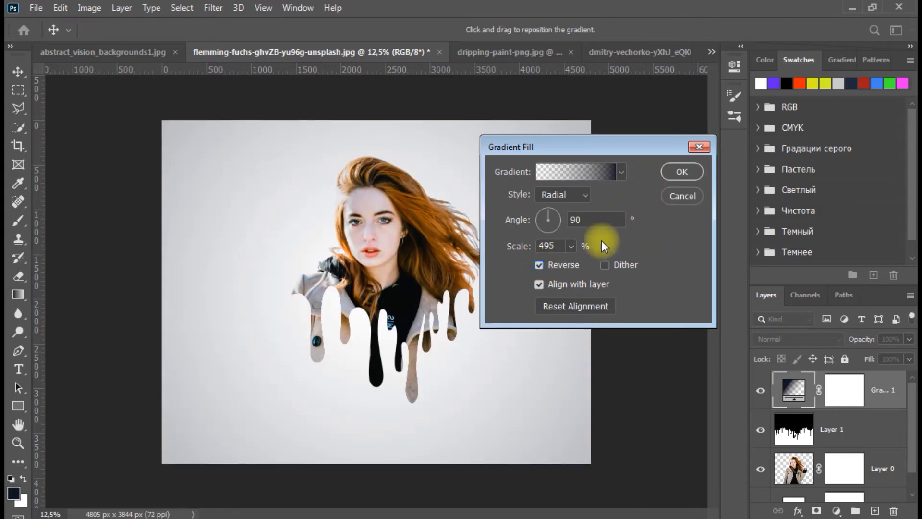
{"action": "left_click", "coordinate": [672, 171]}
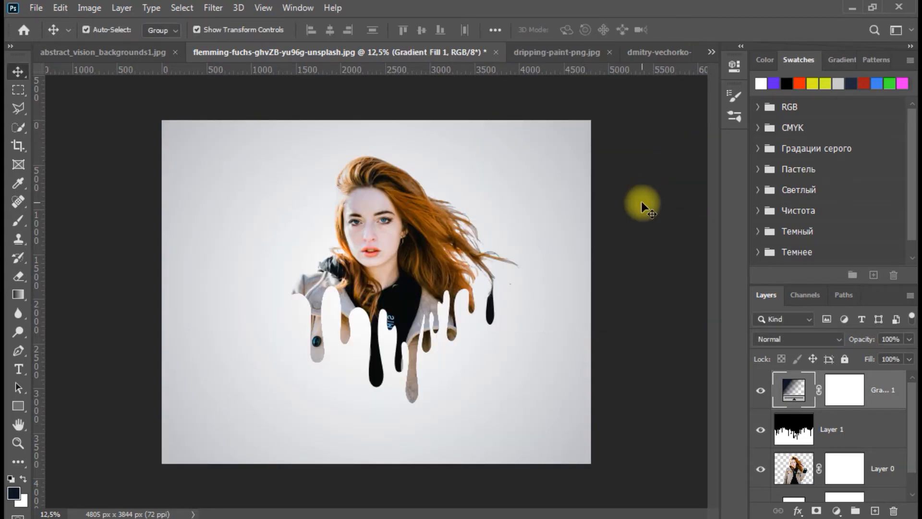
Erase the "SuperVision vector" text from abstract_vision_backgrounds1.jpg with the Eraser Tool at 158 px
{"action": "left_click", "coordinate": [119, 54]}
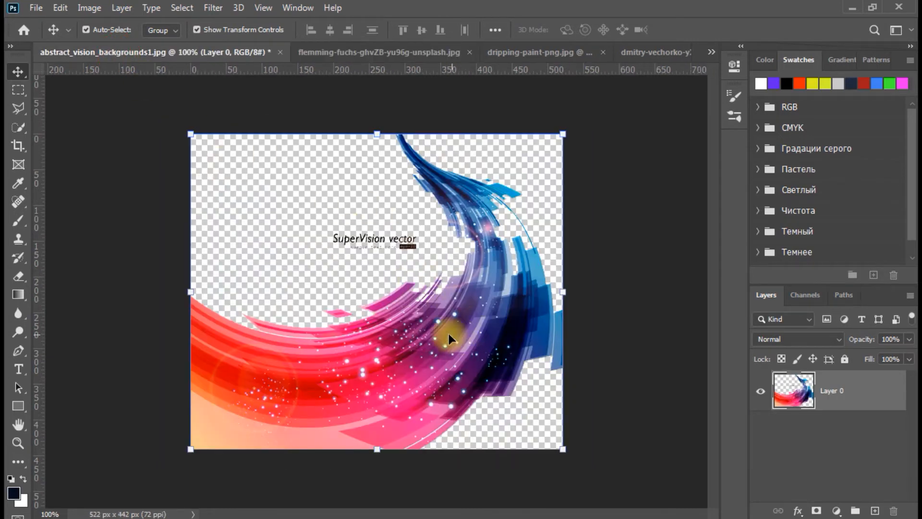
{"action": "left_click_drag", "start_coordinate": [404, 368], "coordinate": [421, 382]}
{"action": "key", "text": "ctrl+z"}
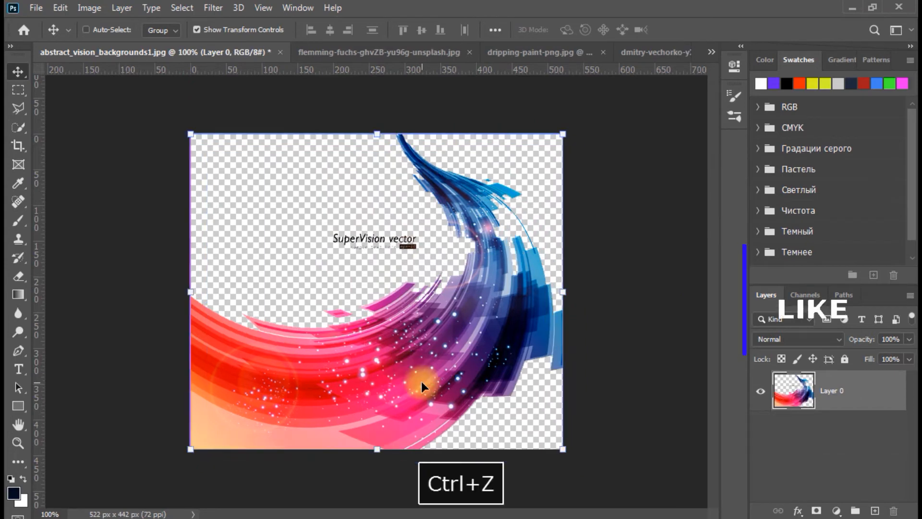
{"action": "left_click", "coordinate": [15, 279]}
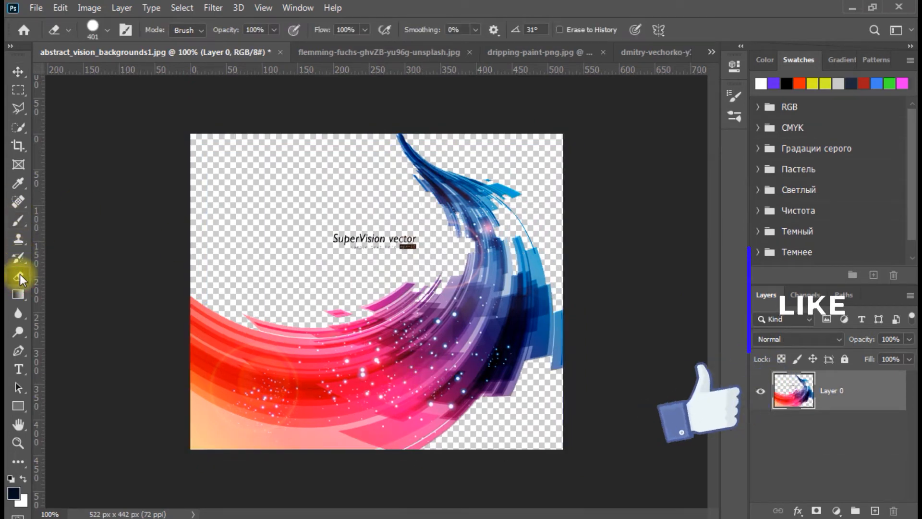
{"action": "right_click", "coordinate": [248, 181]}
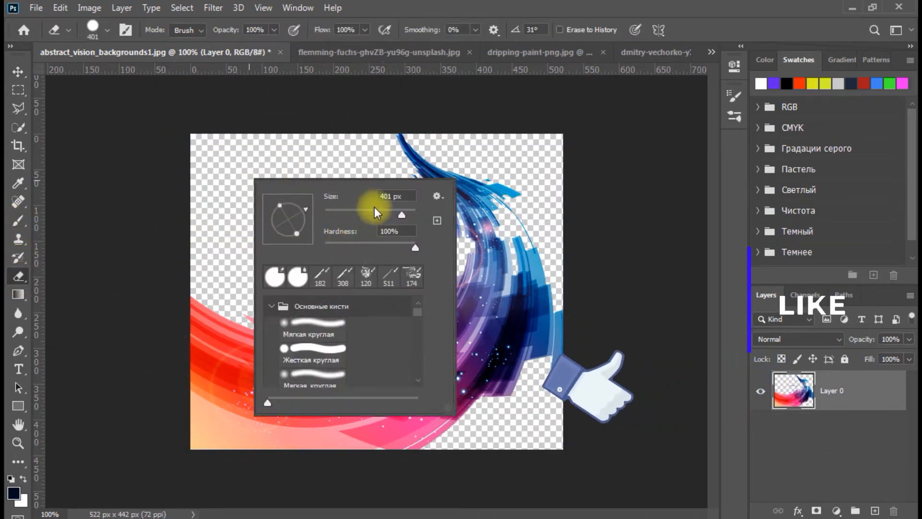
{"action": "mouse_move", "coordinate": [374, 211]}
{"action": "left_mouse_down"}
{"action": "mouse_move", "coordinate": [402, 213]}
{"action": "mouse_move", "coordinate": [382, 214]}
{"action": "left_mouse_up"}
{"action": "left_click", "coordinate": [272, 171]}
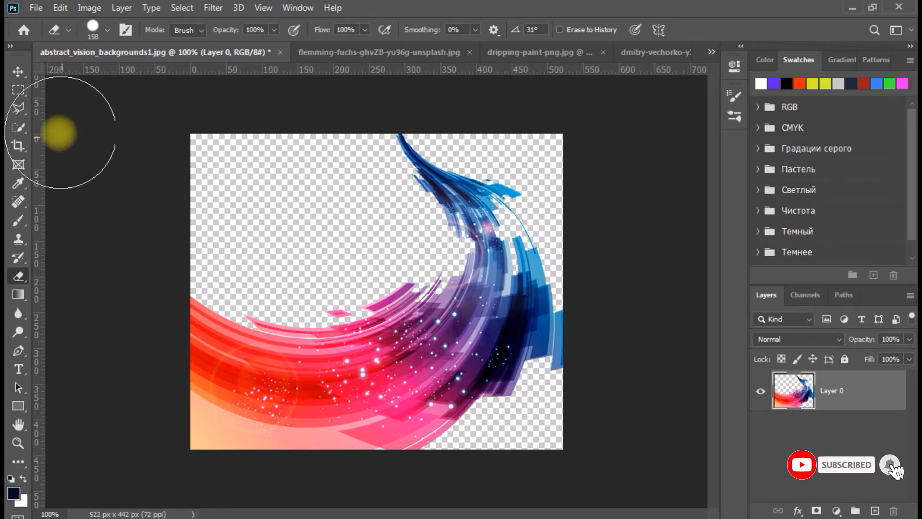
Bring the colorful swirl into the portrait document over the woman and scale it to 430.83% width and 387.48% height
{"action": "left_click", "coordinate": [18, 71]}
{"action": "mouse_move", "coordinate": [422, 370]}
{"action": "left_mouse_down"}
{"action": "mouse_move", "coordinate": [361, 51]}
{"action": "mouse_move", "coordinate": [389, 271]}
{"action": "mouse_move", "coordinate": [562, 159]}
{"action": "mouse_move", "coordinate": [570, 138]}
{"action": "mouse_move", "coordinate": [555, 139]}
{"action": "left_mouse_up"}
{"action": "left_click_drag", "start_coordinate": [487, 261], "coordinate": [428, 267]}
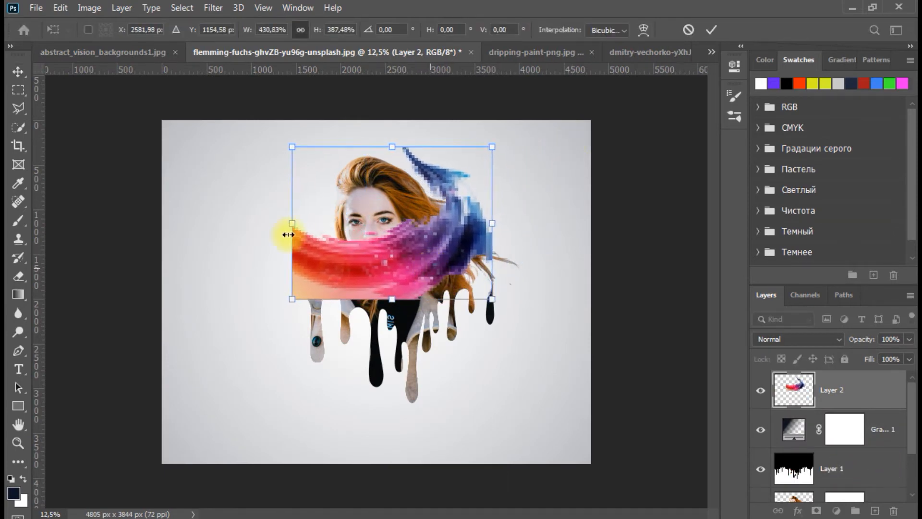
{"action": "left_click", "coordinate": [16, 78]}
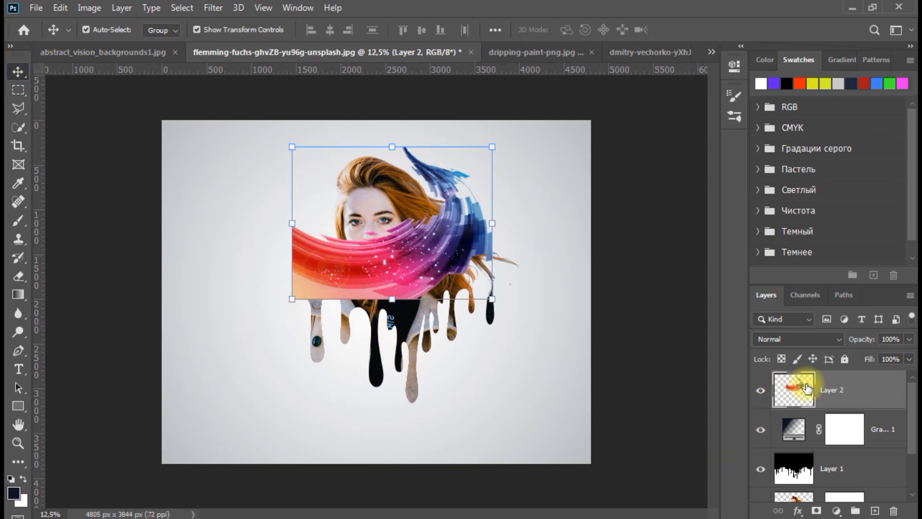
Move the swirl layer between Layer 0 and the white color fill, and nudge the swirl slightly upward
{"action": "scroll", "coordinate": [812, 390], "scroll_direction": "down", "scroll_amount": 3}
{"action": "scroll", "coordinate": [816, 392], "scroll_direction": "up", "scroll_amount": 3}
{"action": "mouse_move", "coordinate": [846, 388]}
{"action": "left_mouse_down"}
{"action": "mouse_move", "coordinate": [847, 505]}
{"action": "mouse_move", "coordinate": [843, 473]}
{"action": "left_mouse_up"}
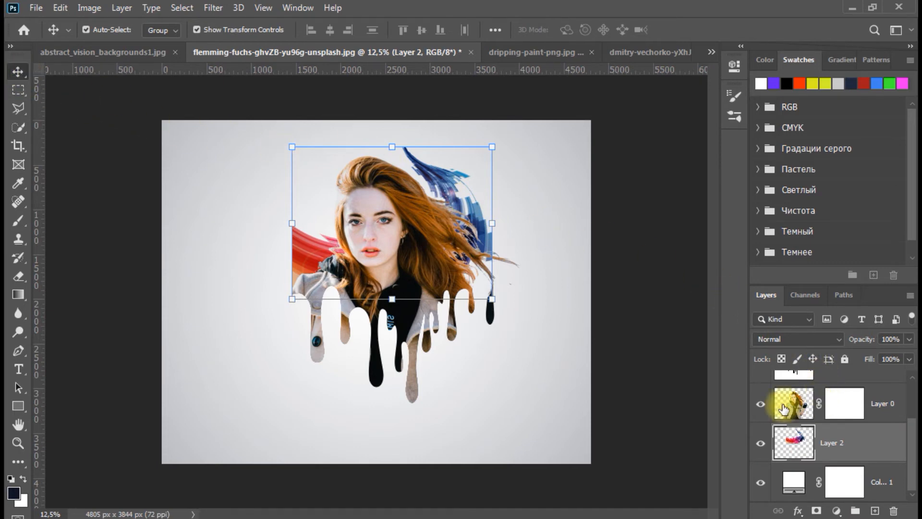
{"action": "key", "text": "Up"}
{"action": "key", "text": "Up"}
{"action": "key", "text": "Up"}
{"action": "key", "text": "Up"}
{"action": "key", "text": "Up"}
{"action": "key", "text": "Up"}
{"action": "key", "text": "Up"}
{"action": "key", "text": "Up"}
{"action": "key", "text": "Up"}
{"action": "key", "text": "Up"}
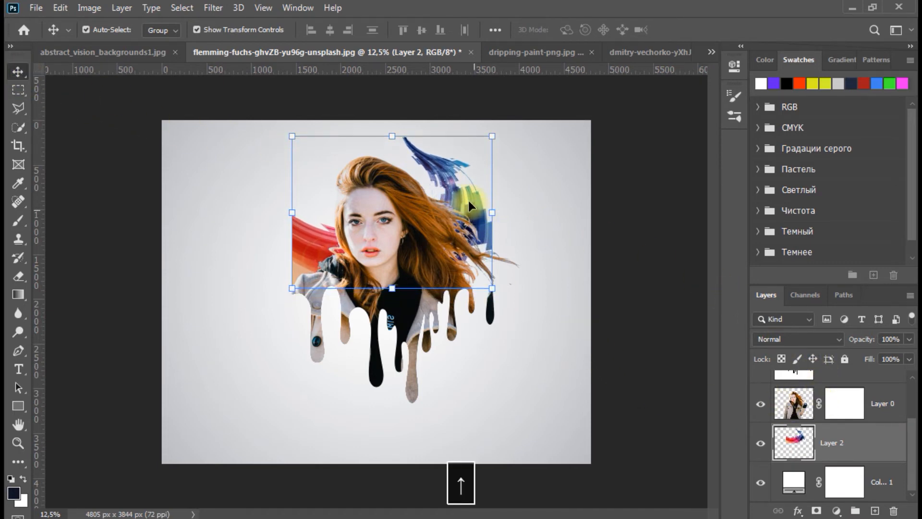
Scale the swirl to 121.03% width and 107.59% height, shift it behind the woman's head, and rotate it 180°
{"action": "mouse_move", "coordinate": [492, 140]}
{"action": "left_mouse_down"}
{"action": "mouse_move", "coordinate": [531, 95]}
{"action": "mouse_move", "coordinate": [533, 77]}
{"action": "mouse_move", "coordinate": [534, 99]}
{"action": "left_mouse_up"}
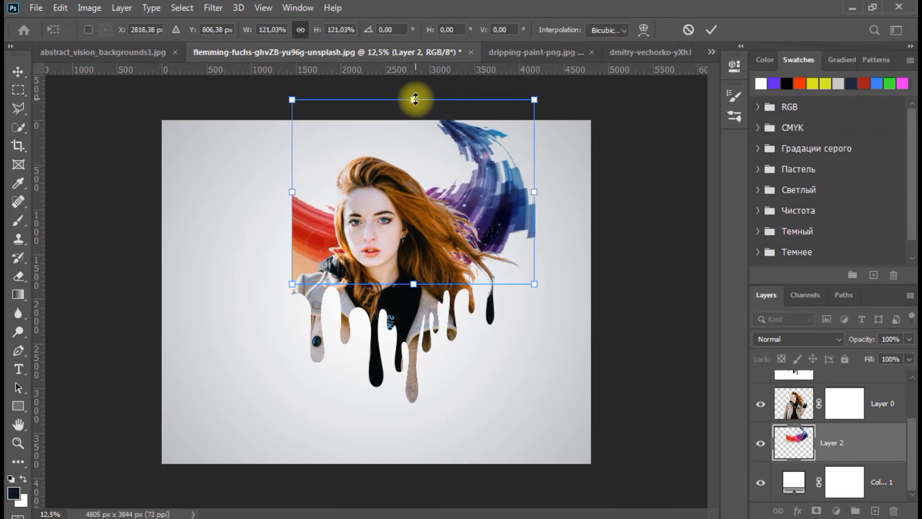
{"action": "left_click_drag", "start_coordinate": [416, 99], "coordinate": [416, 121]}
{"action": "mouse_move", "coordinate": [499, 192]}
{"action": "left_mouse_down"}
{"action": "mouse_move", "coordinate": [448, 175]}
{"action": "mouse_move", "coordinate": [401, 181]}
{"action": "mouse_move", "coordinate": [474, 169]}
{"action": "mouse_move", "coordinate": [489, 139]}
{"action": "mouse_move", "coordinate": [471, 196]}
{"action": "mouse_move", "coordinate": [476, 189]}
{"action": "left_mouse_up"}
{"action": "right_click", "coordinate": [473, 197]}
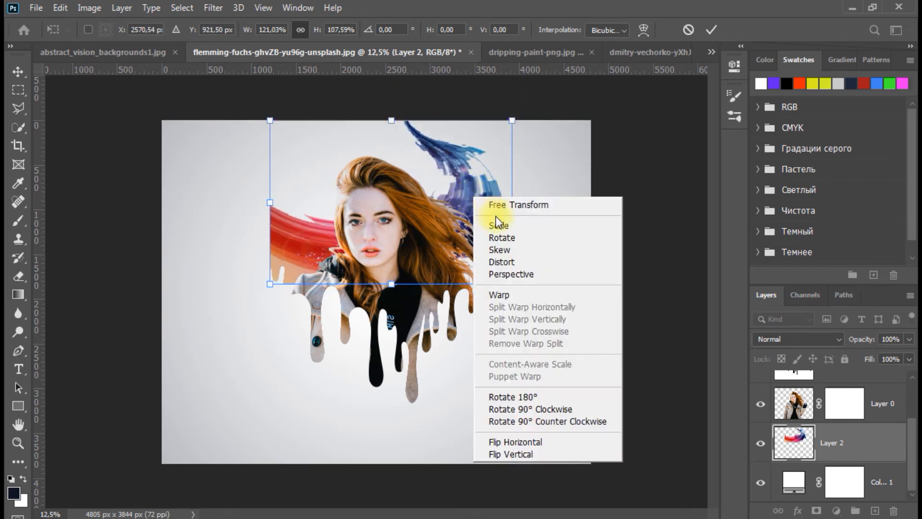
{"action": "left_click", "coordinate": [525, 397]}
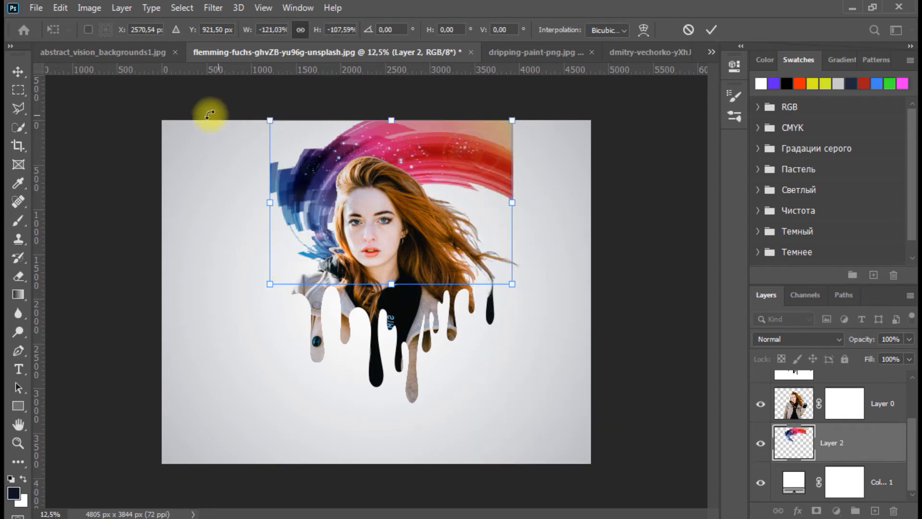
{"action": "left_click", "coordinate": [18, 71]}
{"action": "left_click", "coordinate": [470, 178]}
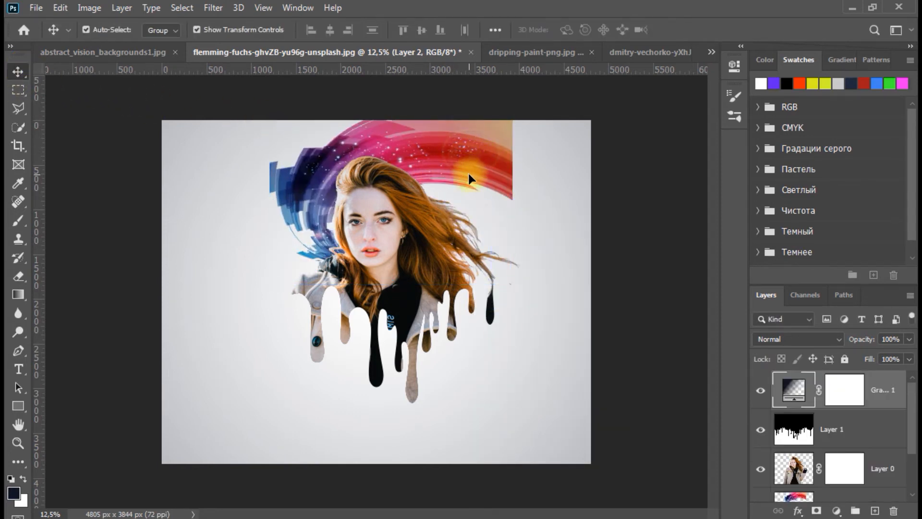
Select the swirl layer and nudge it slightly left and down behind the woman's head
{"action": "left_click", "coordinate": [795, 497]}
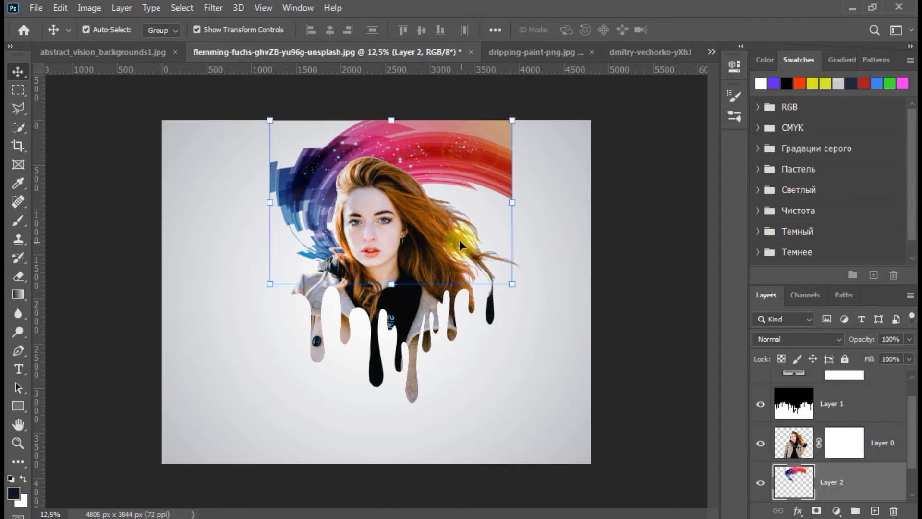
{"action": "key", "text": "Left"}
{"action": "key", "text": "Left"}
{"action": "key", "text": "Left"}
{"action": "key", "text": "Left"}
{"action": "key", "text": "Left"}
{"action": "key", "text": "Left"}
{"action": "key", "text": "Left"}
{"action": "key", "text": "Left"}
{"action": "key", "text": "Left"}
{"action": "key", "text": "Down"}
{"action": "key", "text": "Down"}
{"action": "key", "text": "Down"}
{"action": "key", "text": "Down"}
{"action": "key", "text": "Down"}
{"action": "key", "text": "Down"}
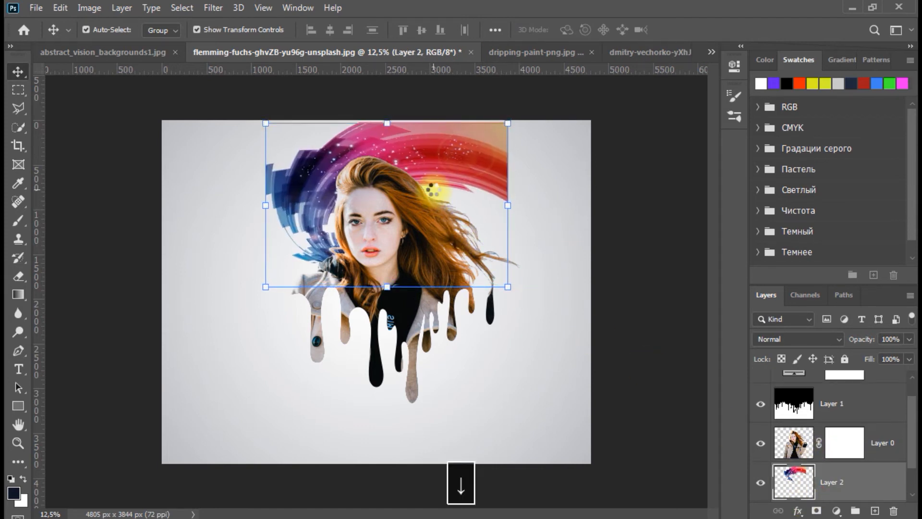
{"action": "key", "text": "Down"}
{"action": "key", "text": "Down"}
{"action": "key", "text": "Down"}
{"action": "key", "text": "Down"}
{"action": "key", "text": "Down"}
{"action": "key", "text": "Down"}
{"action": "key", "text": "Down"}
{"action": "key", "text": "Down"}
{"action": "key", "text": "Down"}
{"action": "key", "text": "Down"}
{"action": "key", "text": "Down"}
{"action": "key", "text": "Down"}
{"action": "key", "text": "Down"}
{"action": "key", "text": "Down"}
{"action": "key", "text": "Down"}
{"action": "key", "text": "Down"}
{"action": "key", "text": "Down"}
{"action": "key", "text": "Down"}
{"action": "key", "text": "Down"}
{"action": "key", "text": "Down"}
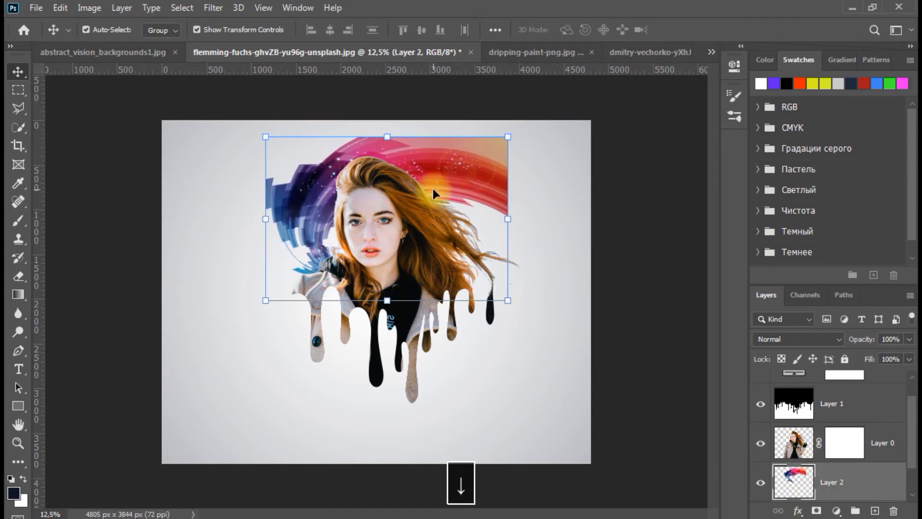
Adjust the swirl's horizontal position with small nudges so it sits farther left behind the woman
{"action": "key", "text": "Right"}
{"action": "key", "text": "Right"}
{"action": "key", "text": "Right"}
{"action": "key", "text": "Right"}
{"action": "key", "text": "Right"}
{"action": "key", "text": "Right"}
{"action": "key", "text": "Right"}
{"action": "key", "text": "Right"}
{"action": "key", "text": "Right"}
{"action": "key", "text": "Right"}
{"action": "key", "text": "Left"}
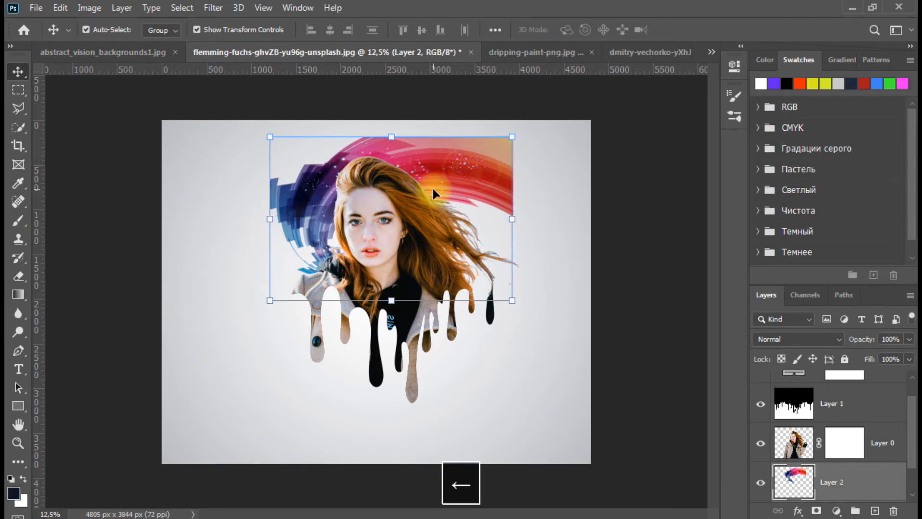
{"action": "key", "text": "Left"}
{"action": "key", "text": "Left"}
{"action": "key", "text": "Left"}
{"action": "key", "text": "Left"}
{"action": "key", "text": "Left"}
{"action": "key", "text": "Left"}
{"action": "key", "text": "Left"}
{"action": "key", "text": "Left"}
{"action": "key", "text": "Left"}
{"action": "key", "text": "Left"}
{"action": "key", "text": "Left"}
{"action": "key", "text": "Left"}
{"action": "key", "text": "Left"}
{"action": "key", "text": "Left"}
{"action": "key", "text": "Left"}
{"action": "key", "text": "Left"}
{"action": "key", "text": "Left"}
{"action": "key", "text": "Left"}
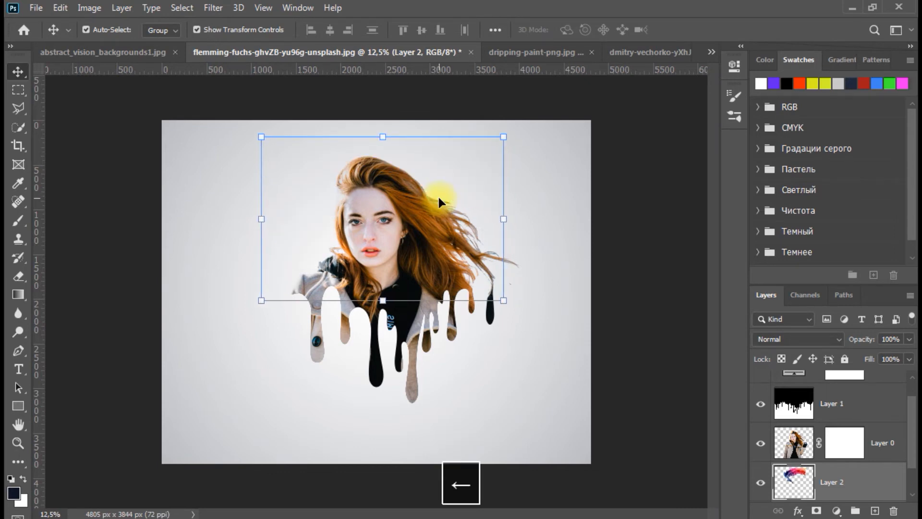
{"action": "key", "text": "Left"}
{"action": "key", "text": "Left"}
{"action": "key", "text": "Left"}
{"action": "key", "text": "Left"}
{"action": "key", "text": "Left"}
{"action": "key", "text": "Left"}
{"action": "key", "text": "Left"}
{"action": "key", "text": "Left"}
{"action": "key", "text": "Left"}
{"action": "key", "text": "Left"}
{"action": "key", "text": "Left"}
{"action": "key", "text": "Left"}
{"action": "key", "text": "Left"}
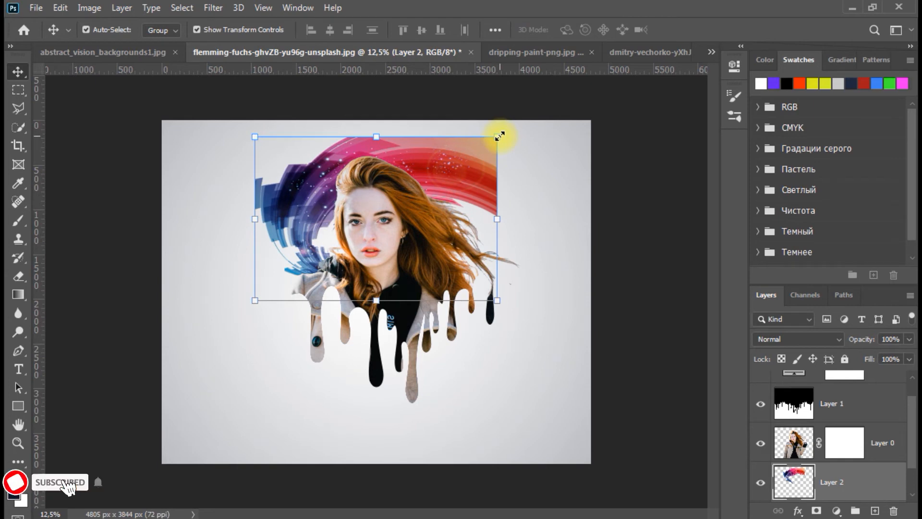
Scale the swirl up to 111.75% width and 109.98% height, apply the transform, and deselect the layer
{"action": "left_click_drag", "start_coordinate": [499, 136], "coordinate": [529, 124]}
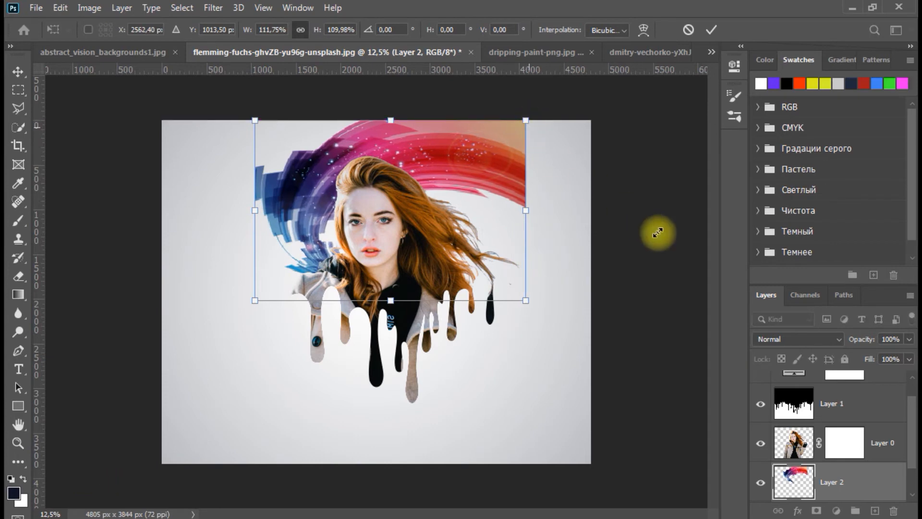
{"action": "left_click", "coordinate": [18, 72]}
{"action": "left_click", "coordinate": [667, 306]}
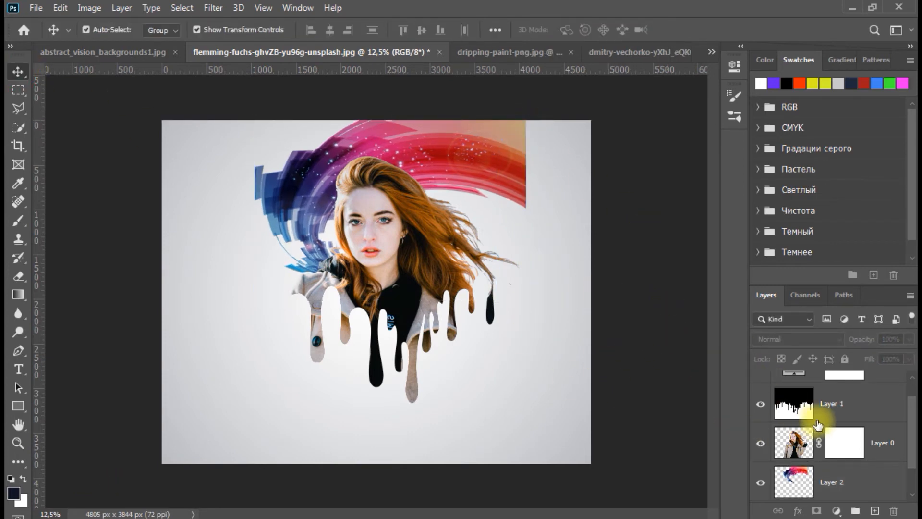
Delete the existing gradient fill layer above Layer 1
{"action": "scroll", "coordinate": [829, 456], "scroll_direction": "up", "scroll_amount": 1}
{"action": "left_click", "coordinate": [839, 409]}
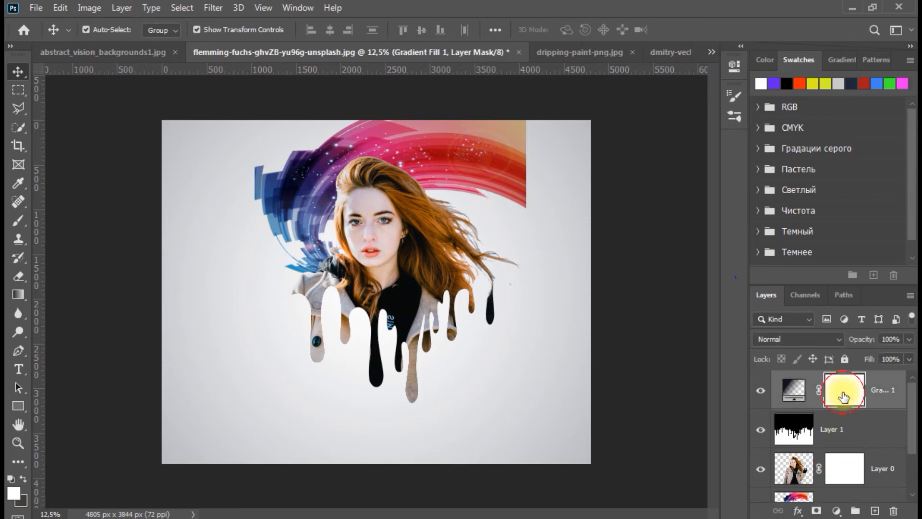
{"action": "left_click", "coordinate": [797, 390]}
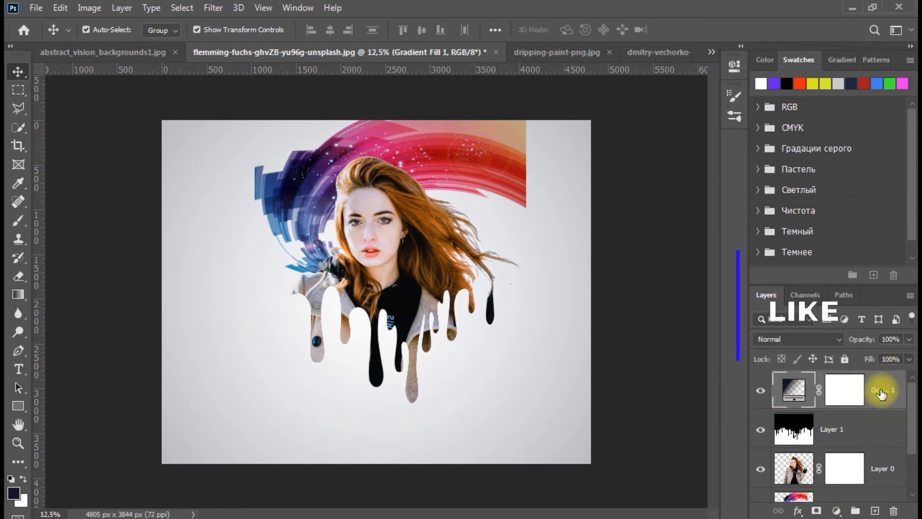
{"action": "key", "text": "Delete"}
Add a new gradient fill layer above Layer 1 and set its scale to 188%
{"action": "left_click", "coordinate": [837, 512]}
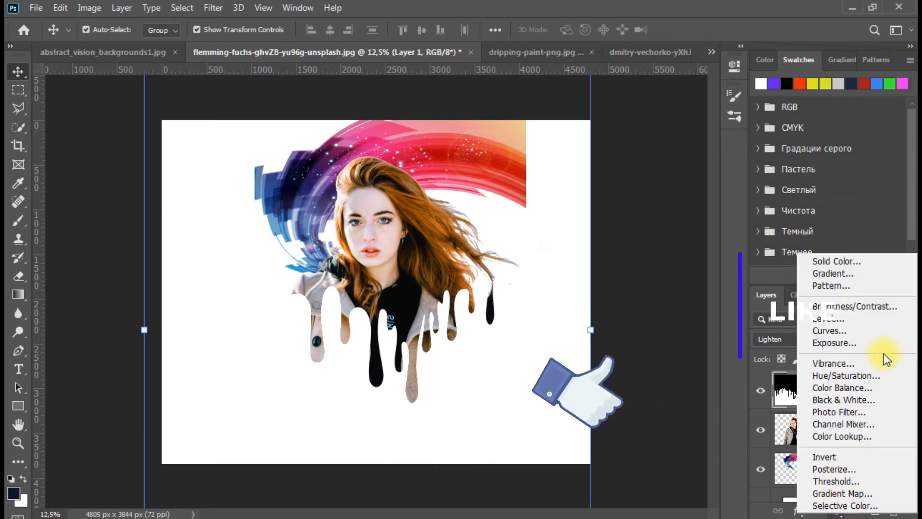
{"action": "left_click", "coordinate": [807, 273]}
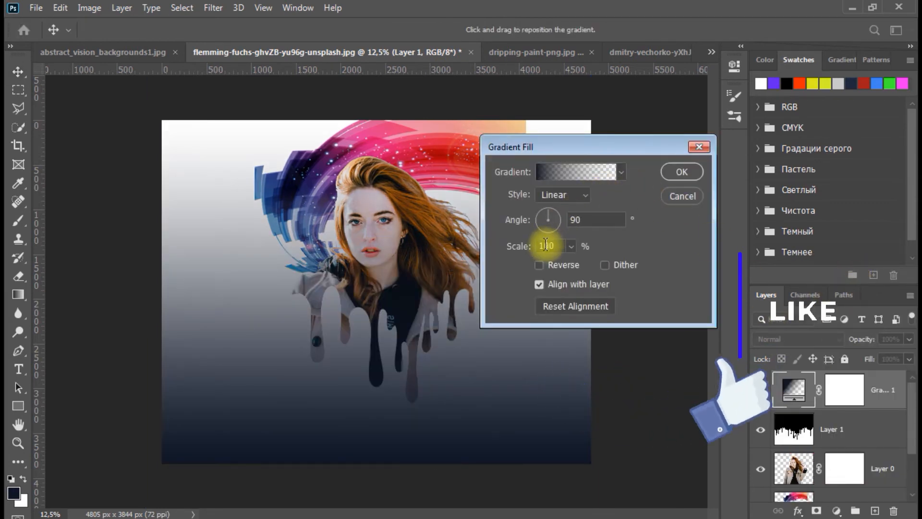
{"action": "left_click_drag", "start_coordinate": [556, 144], "coordinate": [670, 120]}
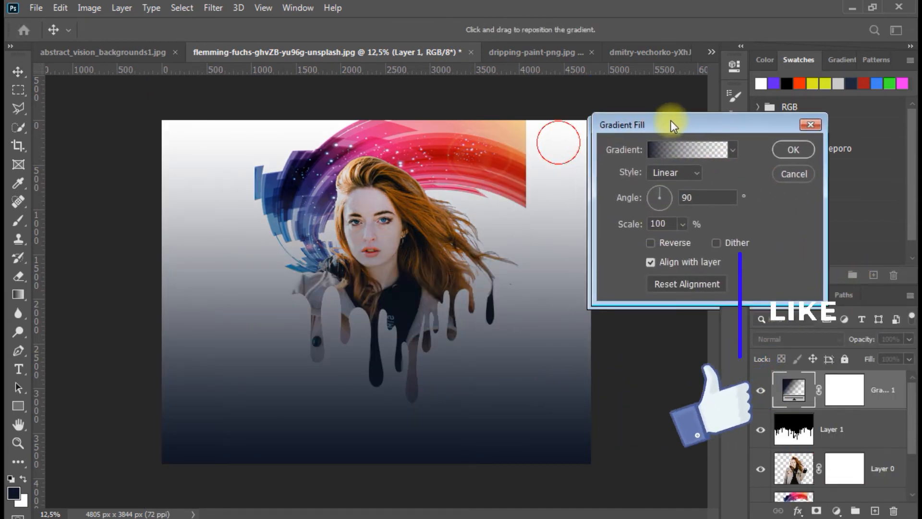
{"action": "left_click", "coordinate": [685, 223]}
{"action": "mouse_move", "coordinate": [685, 243]}
{"action": "left_mouse_down"}
{"action": "mouse_move", "coordinate": [708, 243]}
{"action": "mouse_move", "coordinate": [681, 241]}
{"action": "mouse_move", "coordinate": [691, 240]}
{"action": "left_mouse_up"}
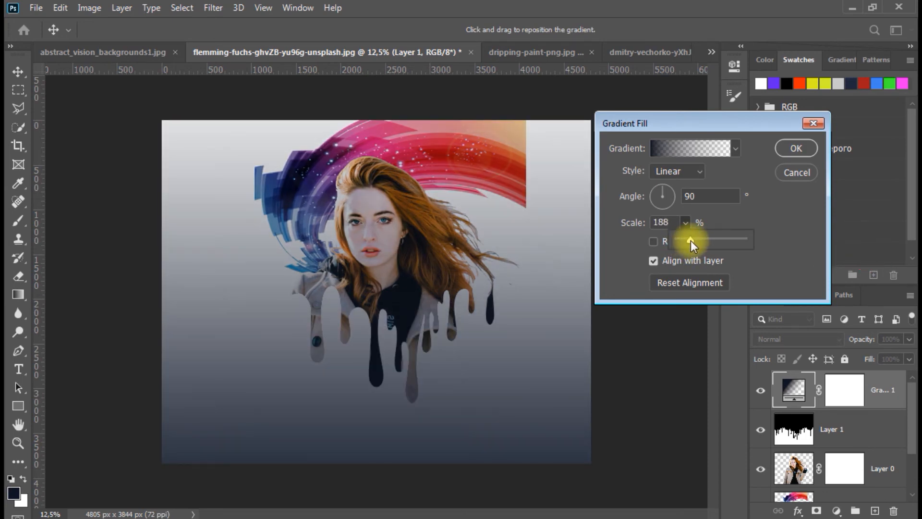
Make the gradient fill Radial and reversed, set its scale to 319%, and apply it
{"action": "left_click", "coordinate": [672, 171]}
{"action": "left_click", "coordinate": [667, 195]}
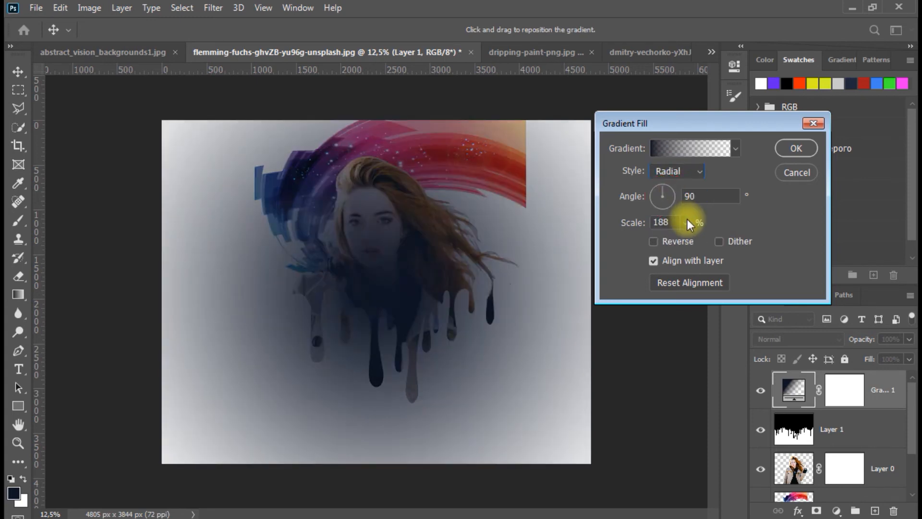
{"action": "left_click", "coordinate": [687, 219]}
{"action": "left_click", "coordinate": [652, 243]}
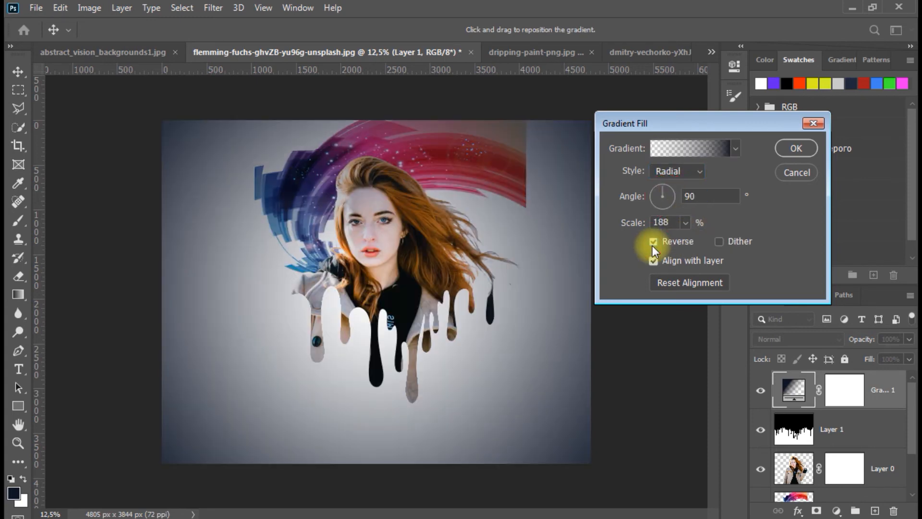
{"action": "left_click", "coordinate": [686, 223]}
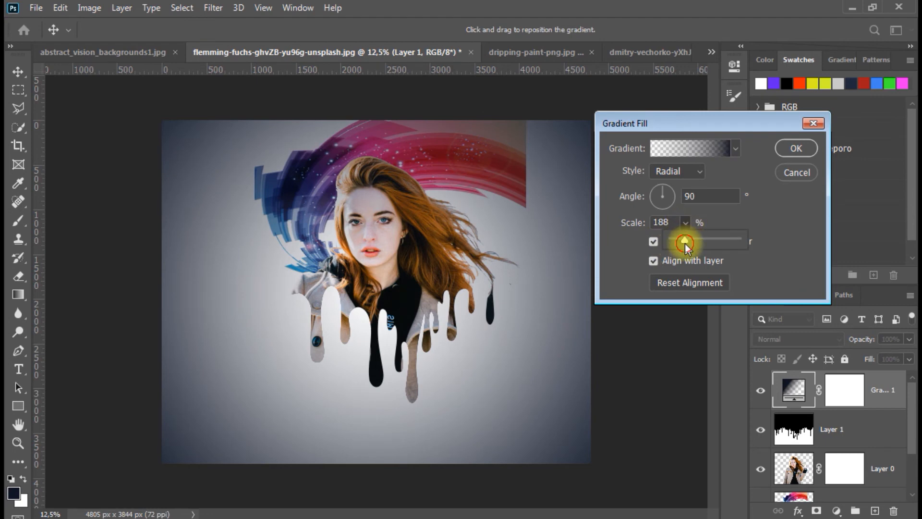
{"action": "left_click_drag", "start_coordinate": [685, 243], "coordinate": [694, 244]}
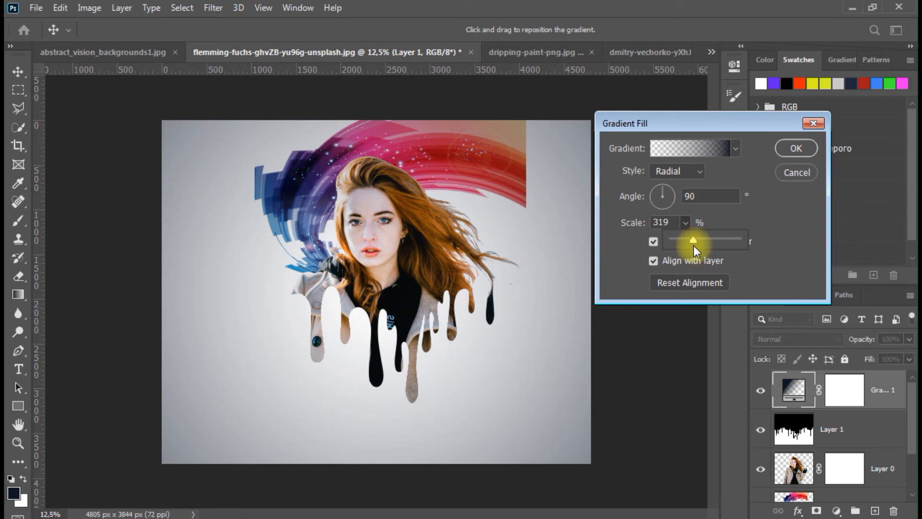
{"action": "left_click", "coordinate": [785, 149]}
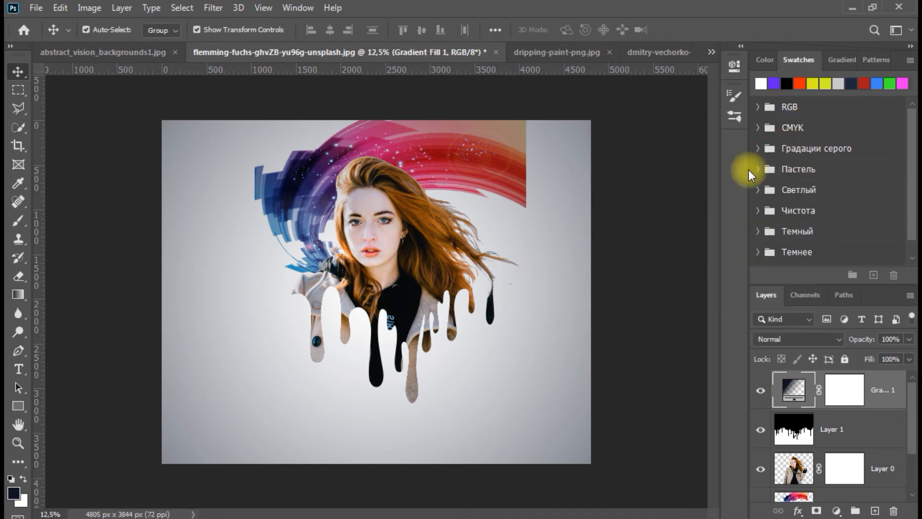
Select the drip, woman and swirl layers together with the Move tool and nudge them slightly down
{"action": "left_click", "coordinate": [794, 497]}
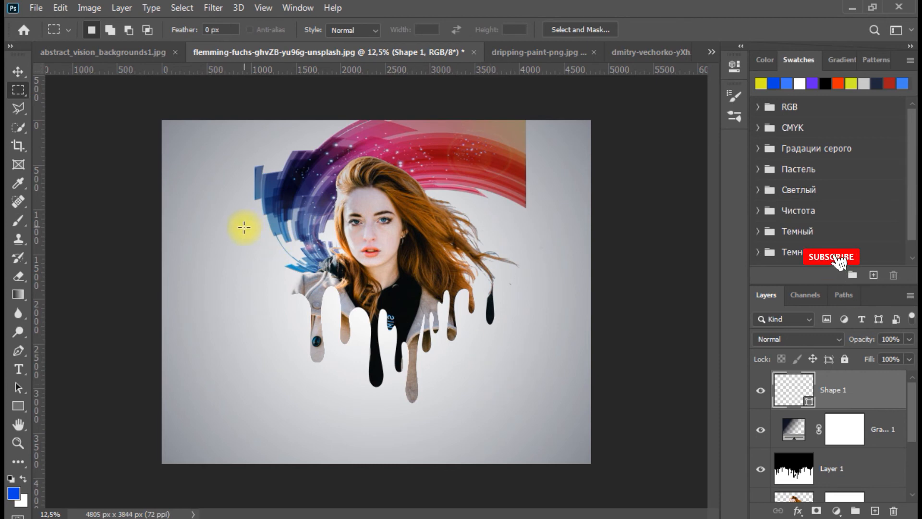
{"action": "left_click", "coordinate": [19, 72]}
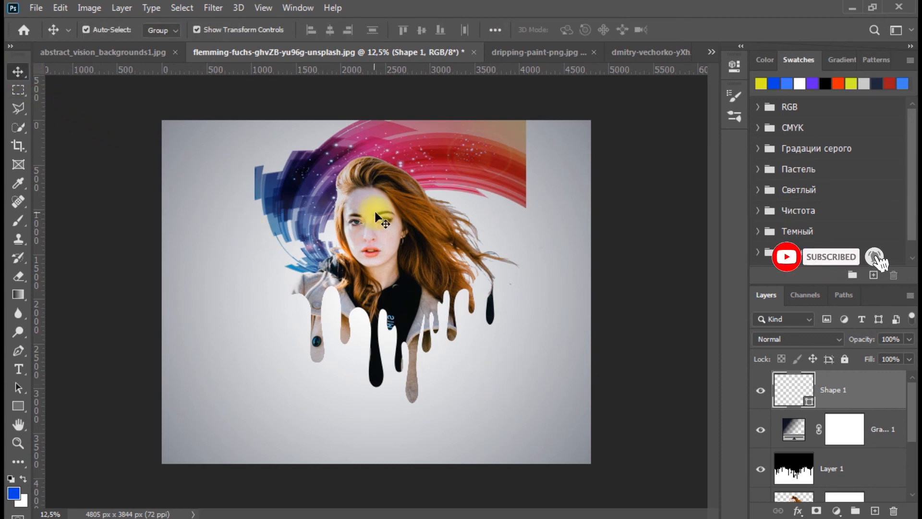
{"action": "left_click", "coordinate": [148, 96]}
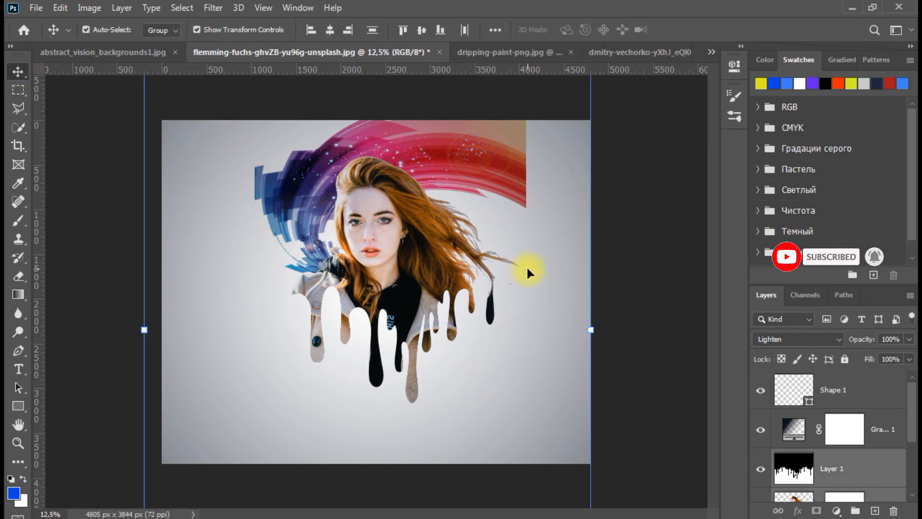
{"action": "key", "text": "Down"}
{"action": "key", "text": "Down"}
{"action": "key", "text": "Down"}
{"action": "key", "text": "Down"}
{"action": "key", "text": "Down"}
{"action": "key", "text": "Down"}
{"action": "key", "text": "Down"}
{"action": "key", "text": "Down"}
{"action": "key", "text": "Down"}
{"action": "key", "text": "Down"}
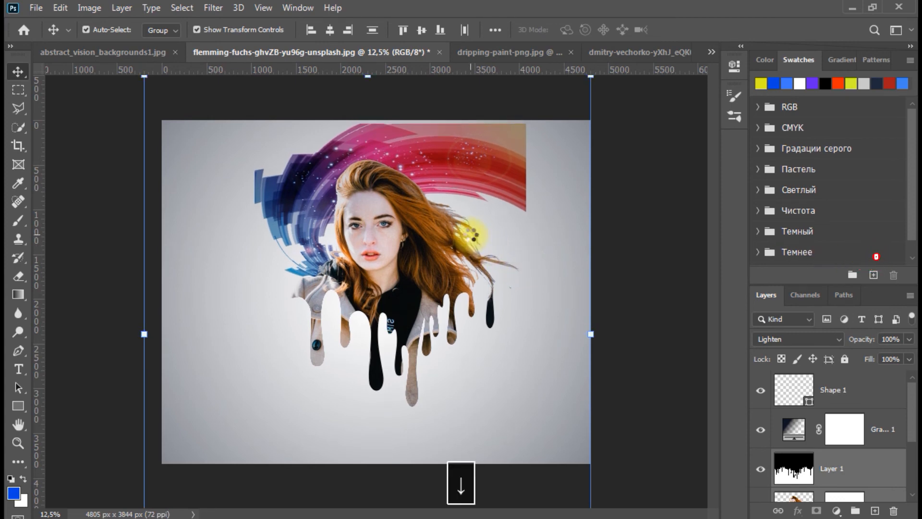
{"action": "key", "text": "Up"}
Reselect the drip, woman and swirl layers and nudge them farther down to center the portrait vertically on the canvas
{"action": "left_click", "coordinate": [442, 182]}
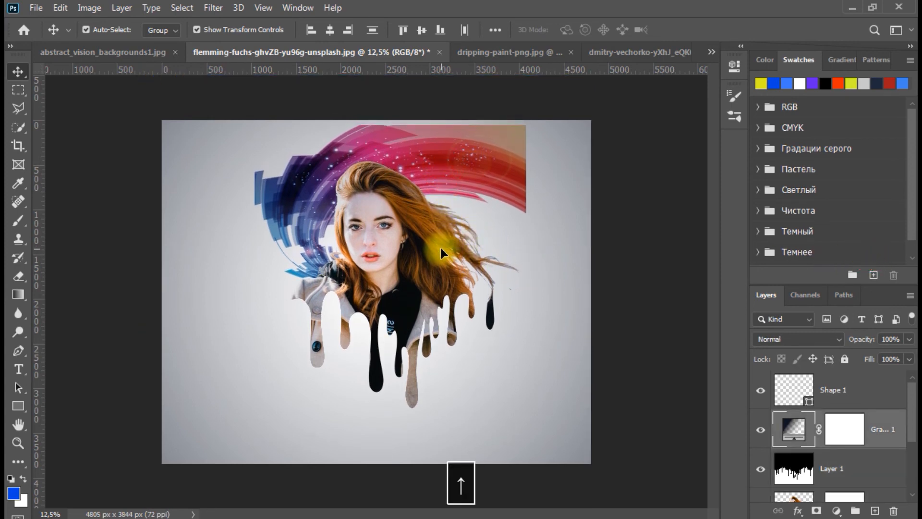
{"action": "left_click", "coordinate": [490, 319]}
{"action": "key", "text": "Down"}
{"action": "key", "text": "Down"}
{"action": "key", "text": "Down"}
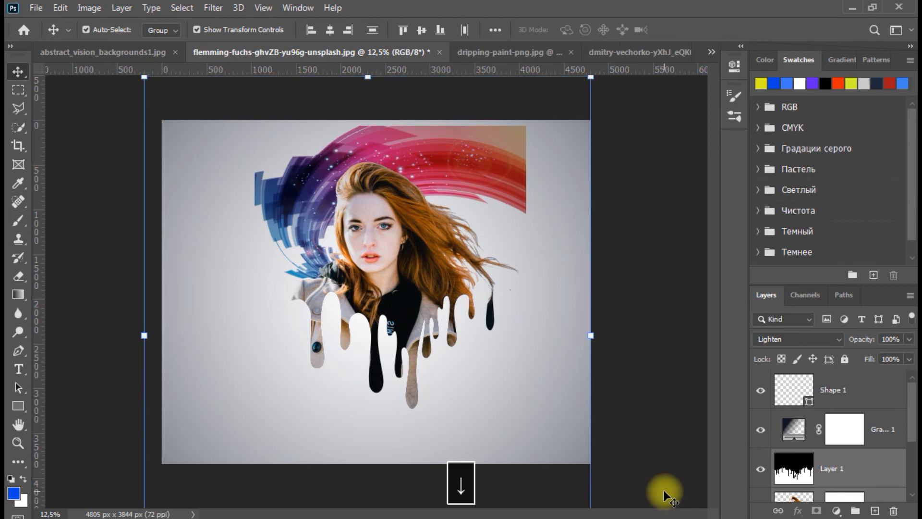
{"action": "key", "text": "Down"}
{"action": "key", "text": "Down"}
{"action": "key", "text": "Down"}
{"action": "key", "text": "Down"}
{"action": "key", "text": "Down"}
{"action": "key", "text": "Down"}
{"action": "key", "text": "Down"}
{"action": "key", "text": "Down"}
{"action": "key", "text": "Down"}
{"action": "key", "text": "Down"}
{"action": "key", "text": "Down"}
{"action": "key", "text": "Down"}
{"action": "key", "text": "Down"}
{"action": "key", "text": "Down"}
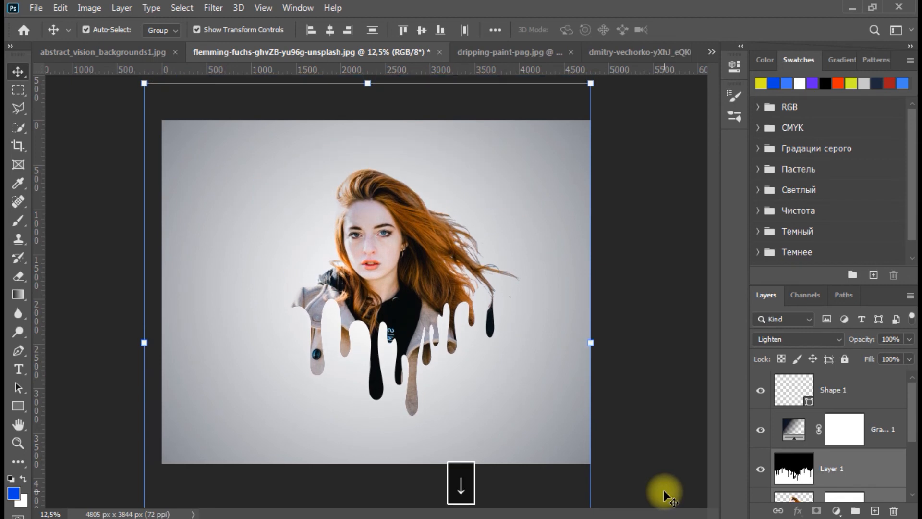
{"action": "key", "text": "Down"}
{"action": "key", "text": "Down"}
{"action": "key", "text": "Down"}
{"action": "key", "text": "Down"}
{"action": "key", "text": "Down"}
{"action": "key", "text": "Down"}
{"action": "key", "text": "Down"}
{"action": "key", "text": "Down"}
{"action": "key", "text": "Down"}
{"action": "key", "text": "Down"}
{"action": "key", "text": "Down"}
{"action": "key", "text": "Down"}
{"action": "key", "text": "Down"}
{"action": "key", "text": "Down"}
{"action": "key", "text": "Down"}
{"action": "key", "text": "Down"}
{"action": "key", "text": "Down"}
{"action": "key", "text": "Down"}
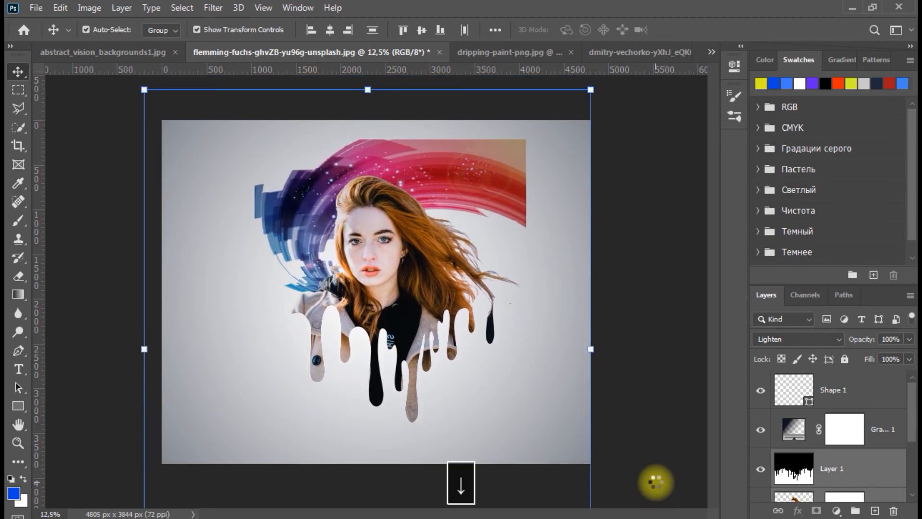
{"action": "key", "text": "Down"}
{"action": "key", "text": "Down"}
{"action": "key", "text": "Down"}
{"action": "key", "text": "Down"}
{"action": "key", "text": "Down"}
{"action": "key", "text": "Down"}
{"action": "key", "text": "Down"}
{"action": "key", "text": "Down"}
{"action": "key", "text": "Down"}
{"action": "key", "text": "Down"}
{"action": "key", "text": "Down"}
{"action": "key", "text": "Down"}
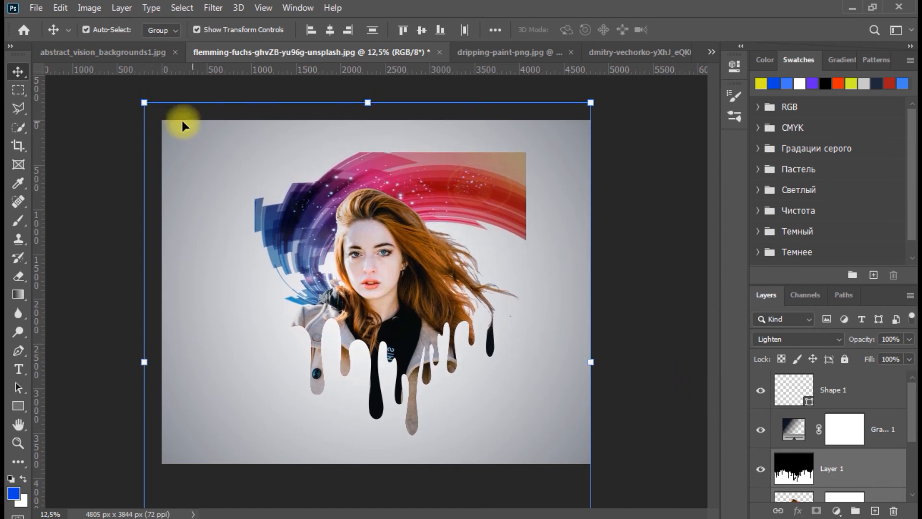
Switch to the Rectangular Marquee tool to hide the transform controls around the finished portrait
{"action": "left_click", "coordinate": [18, 90]}
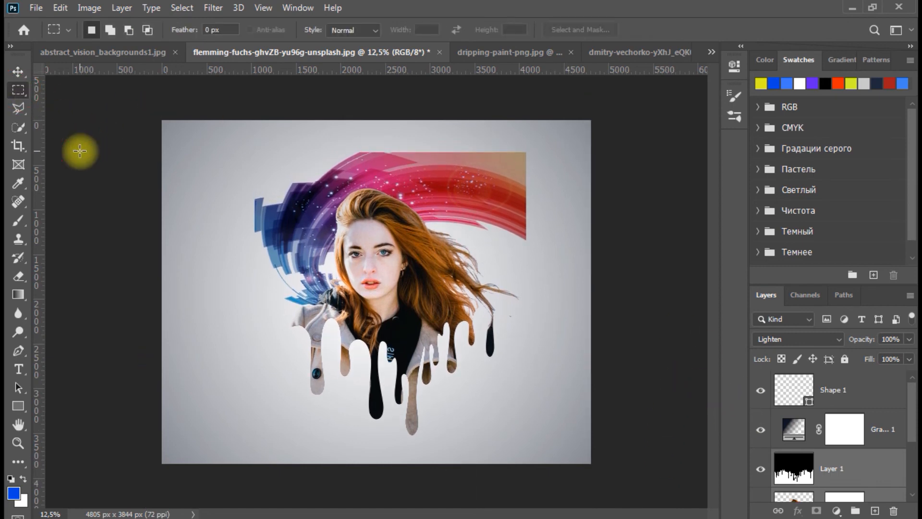